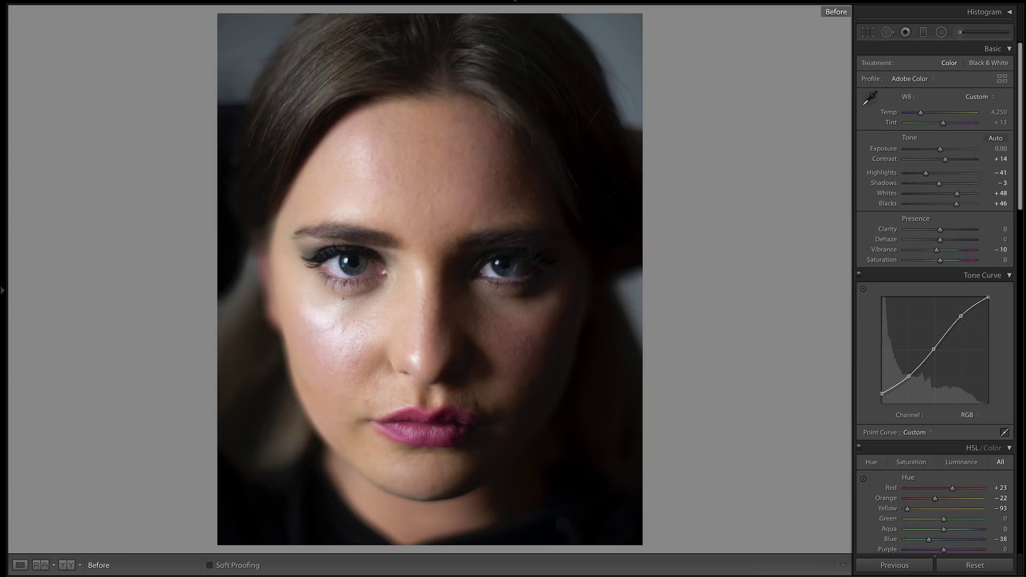
Compare the portrait with its unedited version and browse the model's Instagram profile and photo posts.
{"action": "key", "text": "backslash"}
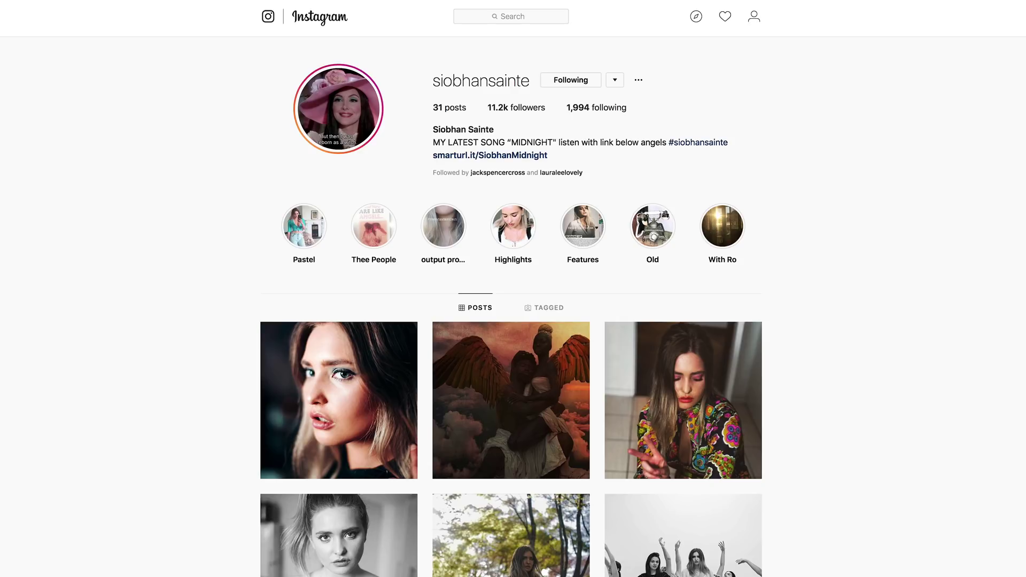
{"action": "scroll", "coordinate": [511, 299], "scroll_direction": "down", "scroll_amount": 6}
{"action": "scroll", "coordinate": [511, 300], "scroll_direction": "down", "scroll_amount": 3}
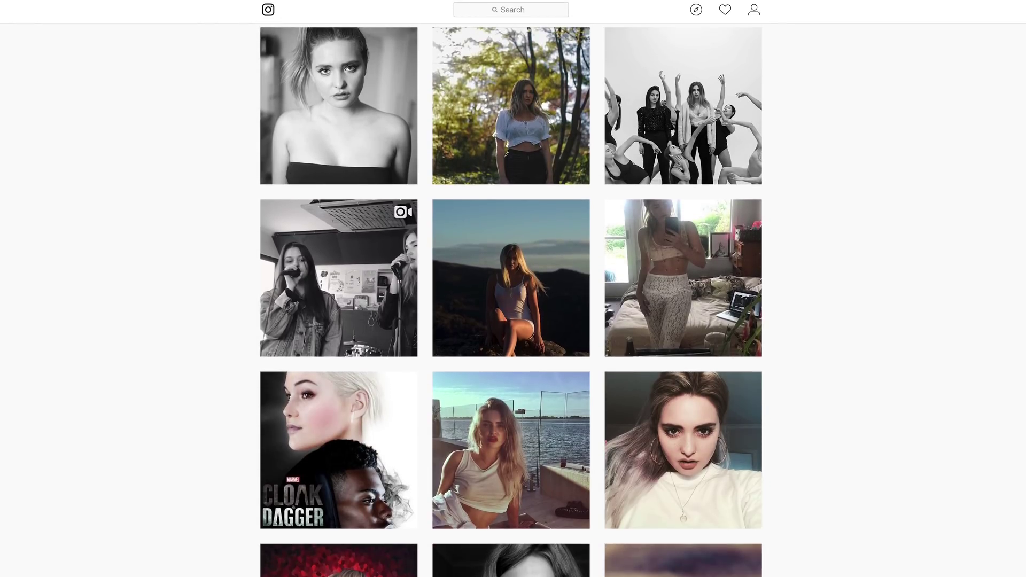
{"action": "scroll", "coordinate": [511, 299], "scroll_direction": "up", "scroll_amount": 8}
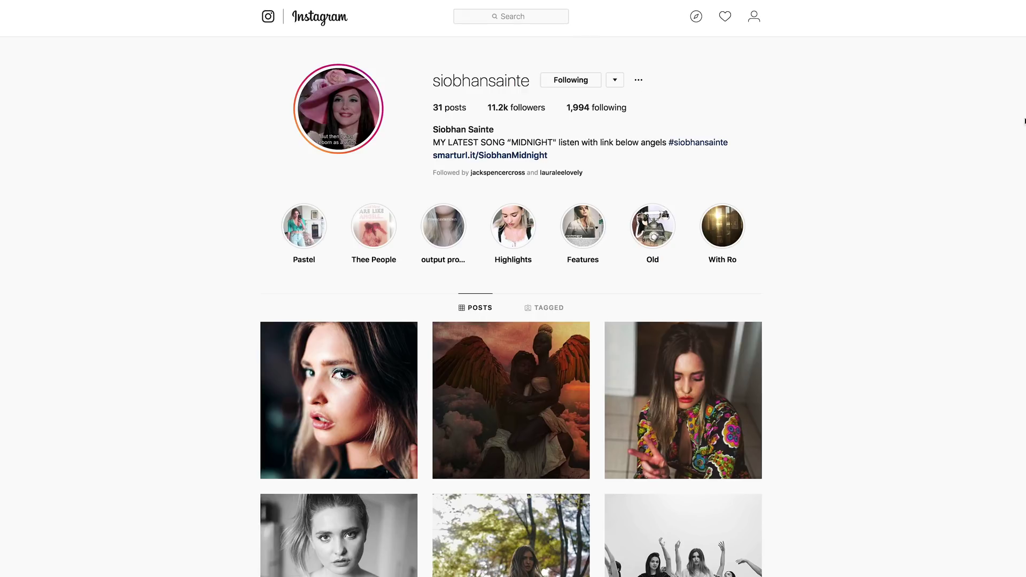
{"action": "scroll", "coordinate": [511, 306], "scroll_direction": "down", "scroll_amount": 3}
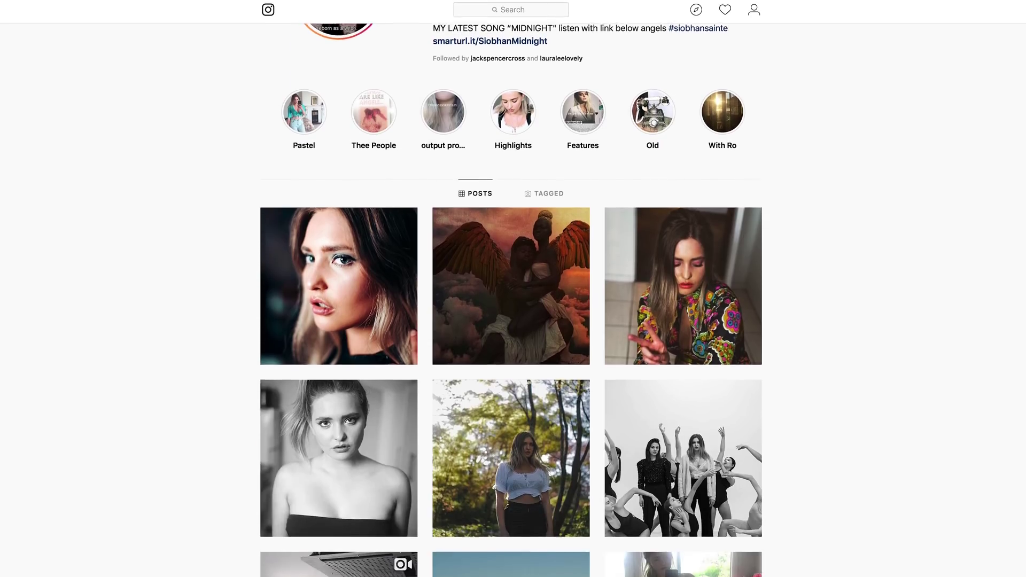
{"action": "scroll", "coordinate": [511, 307], "scroll_direction": "down", "scroll_amount": 1}
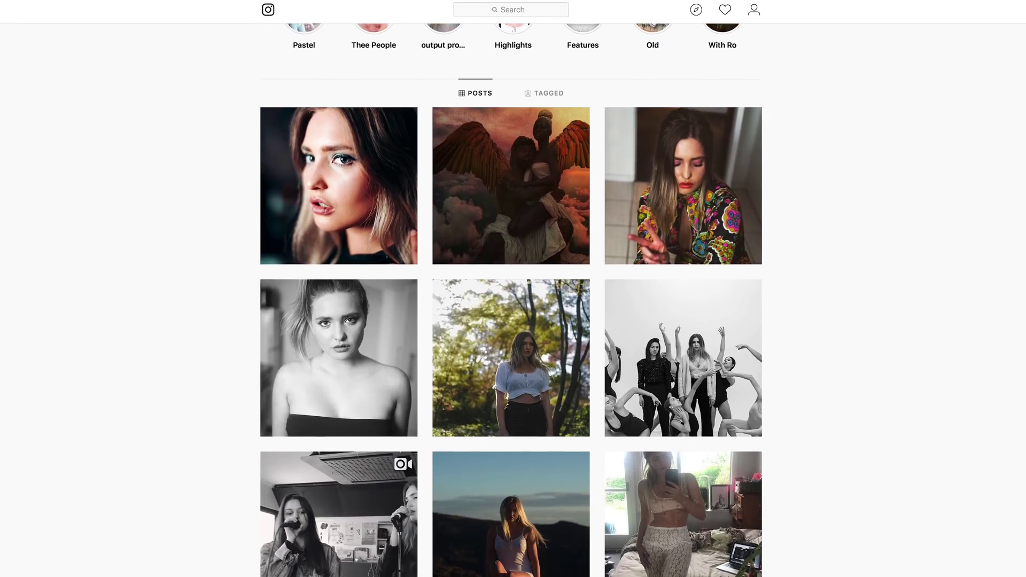
{"action": "scroll", "coordinate": [511, 306], "scroll_direction": "down", "scroll_amount": 3}
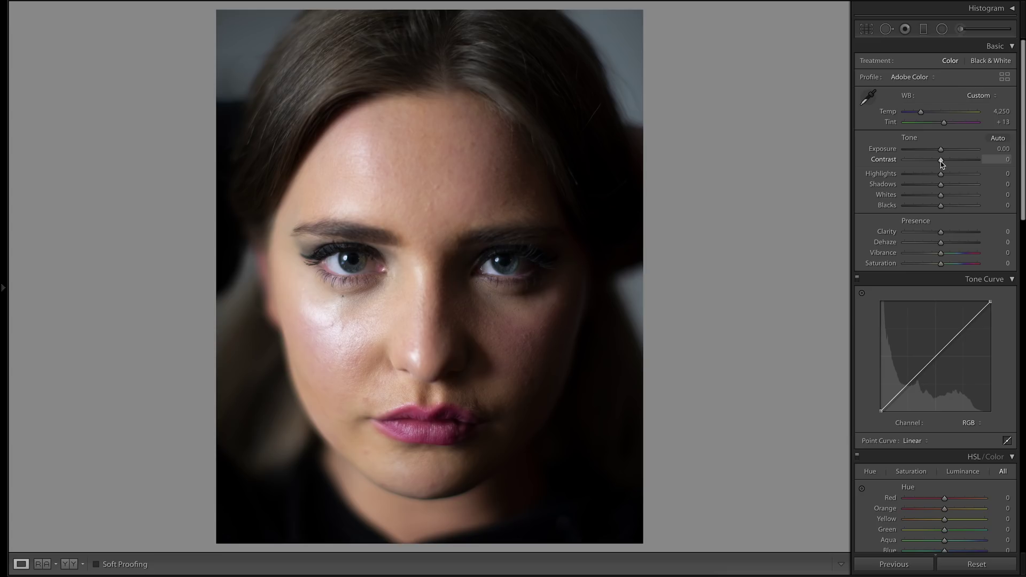
Set Contrast to +14, Highlights to −45, Whites to +45, Blacks to +31 and Vibrance to −10.
{"action": "left_click_drag", "start_coordinate": [940, 163], "coordinate": [925, 176]}
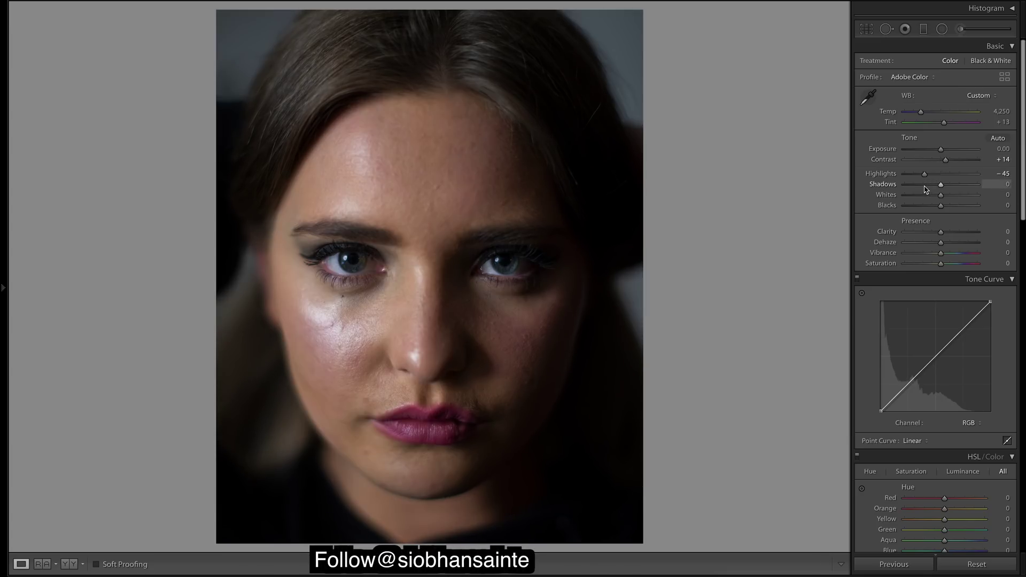
{"action": "mouse_move", "coordinate": [940, 194]}
{"action": "left_mouse_down"}
{"action": "mouse_move", "coordinate": [957, 194]}
{"action": "mouse_move", "coordinate": [955, 209]}
{"action": "left_mouse_up"}
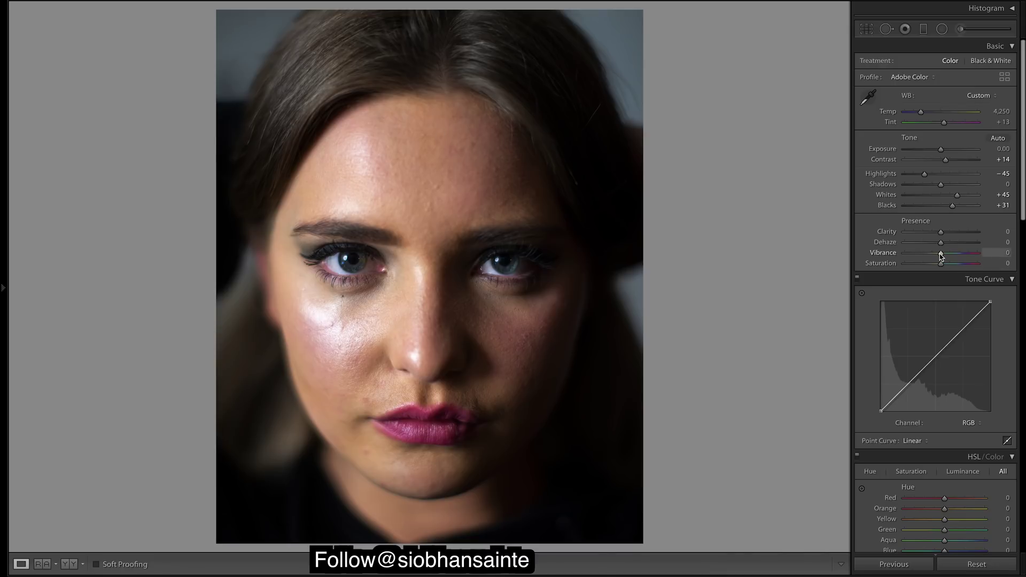
{"action": "left_click_drag", "start_coordinate": [940, 257], "coordinate": [938, 256]}
{"action": "left_click_drag", "start_coordinate": [936, 257], "coordinate": [936, 257]}
Shift the HSL hues to Red +14, Orange −22 and Yellow −63.
{"action": "scroll", "coordinate": [930, 288], "scroll_direction": "down", "scroll_amount": 5}
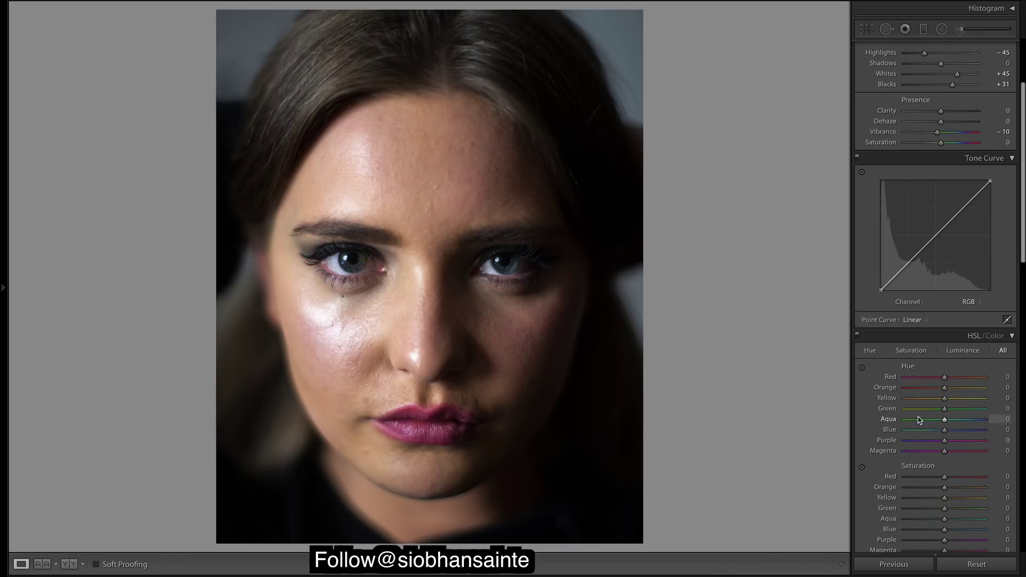
{"action": "left_click", "coordinate": [929, 387]}
{"action": "left_click", "coordinate": [918, 398]}
{"action": "left_click", "coordinate": [950, 378]}
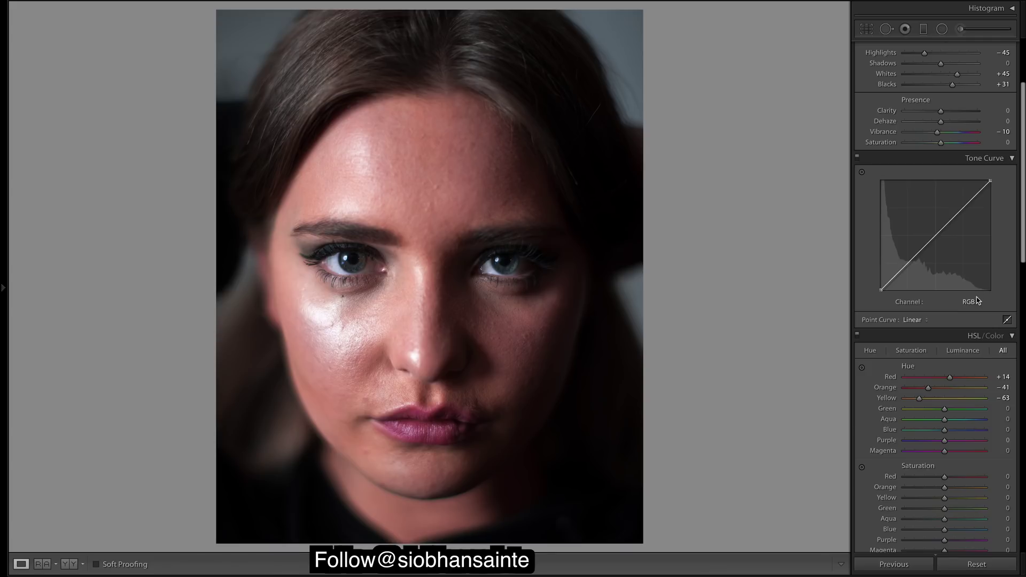
{"action": "left_click_drag", "start_coordinate": [928, 389], "coordinate": [934, 391]}
Shape the Red channel tone curve with lowered shadows, raised midtones and a highlight point at about 76 / 79 %.
{"action": "left_click", "coordinate": [979, 303]}
{"action": "left_click", "coordinate": [969, 311]}
{"action": "left_click_drag", "start_coordinate": [908, 263], "coordinate": [909, 274]}
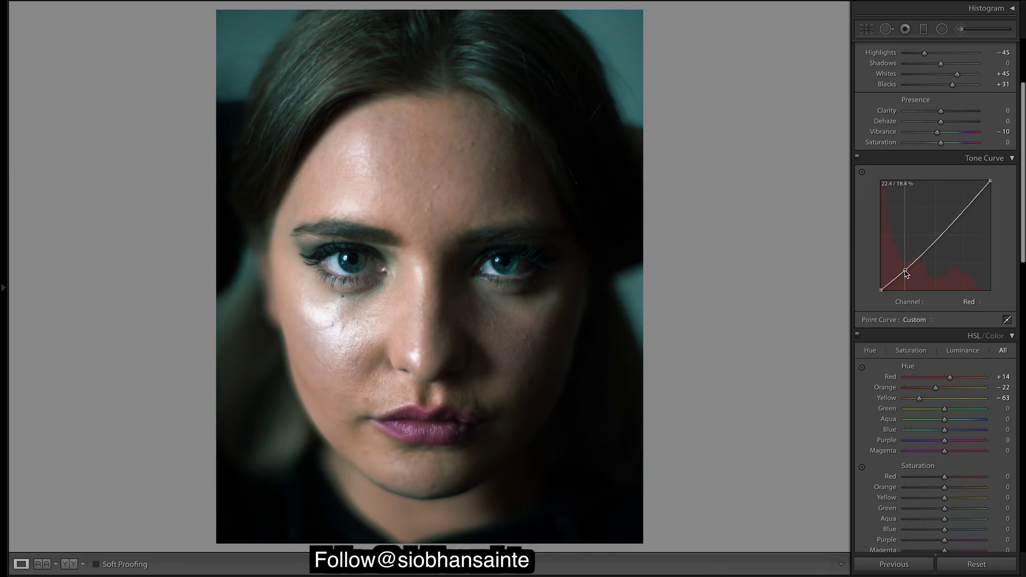
{"action": "left_click_drag", "start_coordinate": [951, 236], "coordinate": [933, 233]}
{"action": "left_click_drag", "start_coordinate": [961, 195], "coordinate": [965, 203]}
Shape the Green channel tone curve with lowered shadows, slightly raised midtones and a highlight point at about 76 / 78 %.
{"action": "left_click", "coordinate": [980, 303]}
{"action": "left_click", "coordinate": [969, 319]}
{"action": "left_click_drag", "start_coordinate": [907, 263], "coordinate": [907, 278]}
{"action": "left_click_drag", "start_coordinate": [946, 233], "coordinate": [934, 238]}
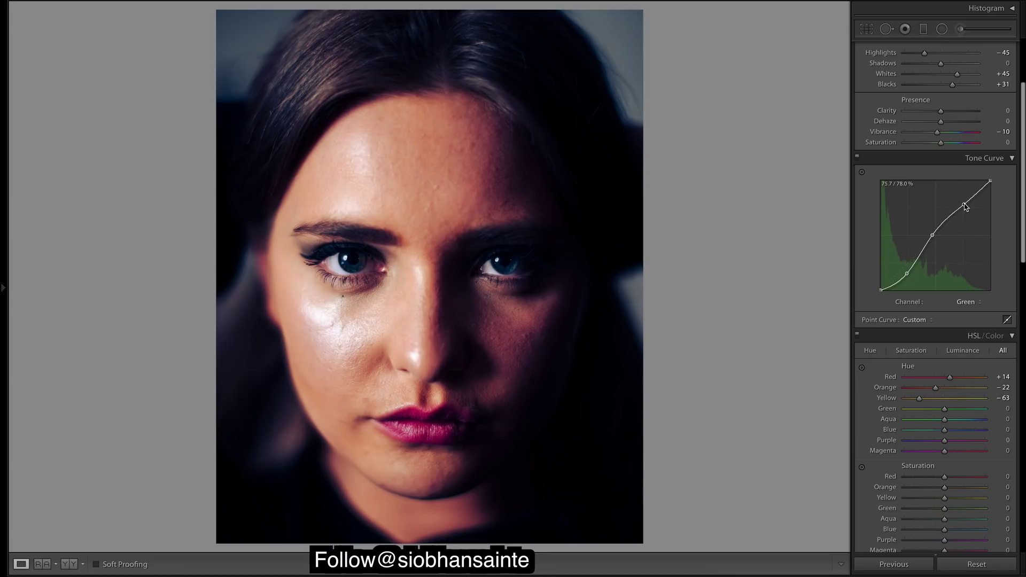
Shape the Blue channel tone curve with a shadow point lowered to about 25 / 17 % and a highlight point at about 76 / 75 %.
{"action": "left_click", "coordinate": [979, 303]}
{"action": "left_click", "coordinate": [968, 329]}
{"action": "left_click_drag", "start_coordinate": [908, 266], "coordinate": [908, 275]}
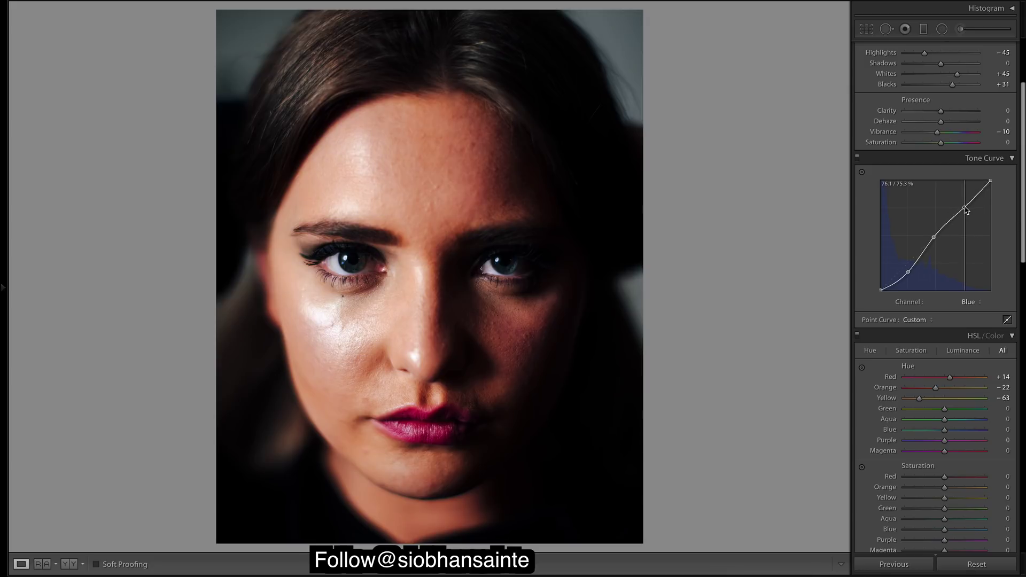
Give the RGB tone curve a faded S shape by lifting the black point and raising the highlights.
{"action": "left_click", "coordinate": [982, 301]}
{"action": "left_click", "coordinate": [969, 270]}
{"action": "left_click_drag", "start_coordinate": [908, 265], "coordinate": [963, 202]}
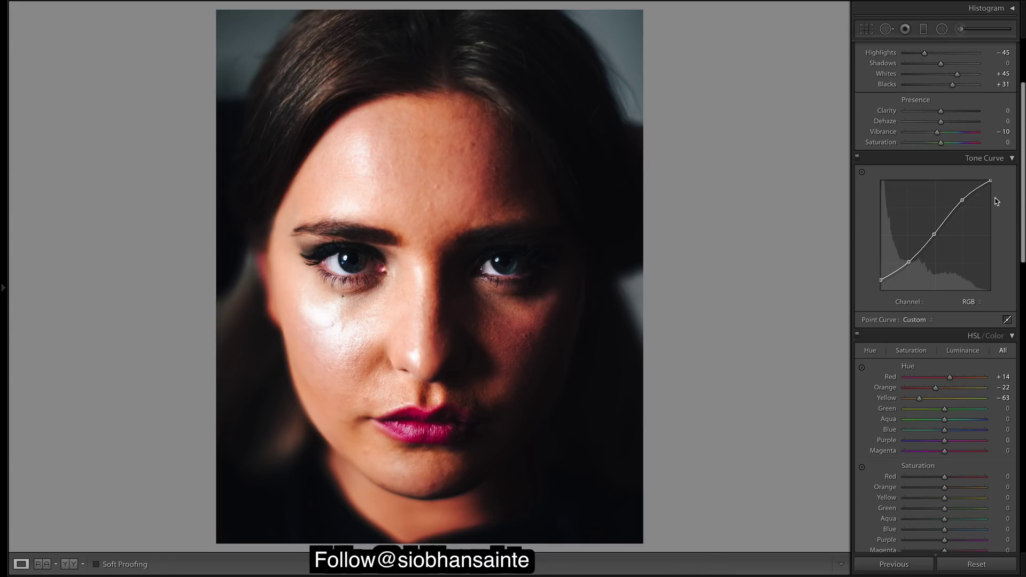
Try moving the midtone point of the Red channel tone curve, and undo the move.
{"action": "left_click", "coordinate": [980, 306]}
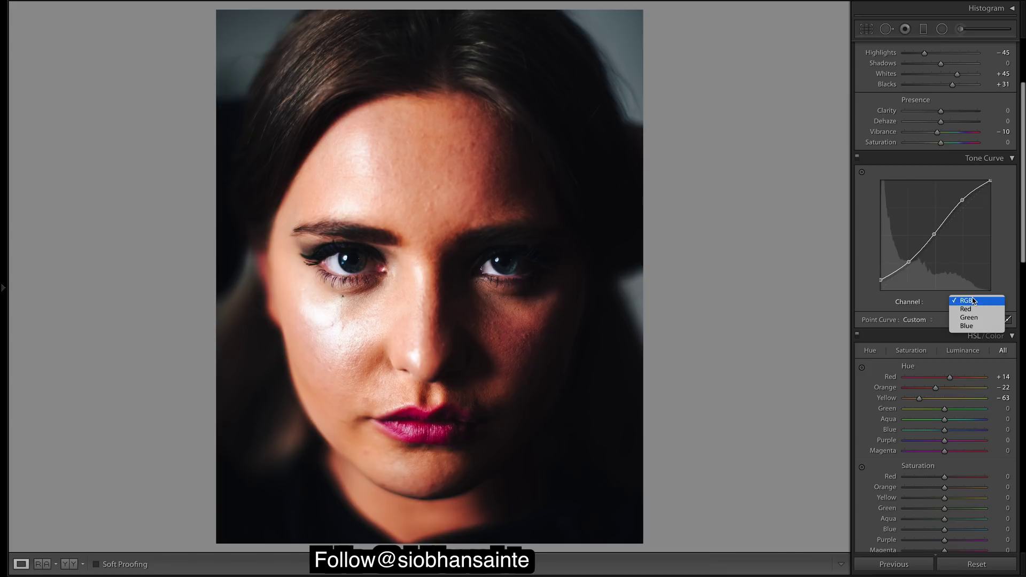
{"action": "left_click", "coordinate": [978, 310]}
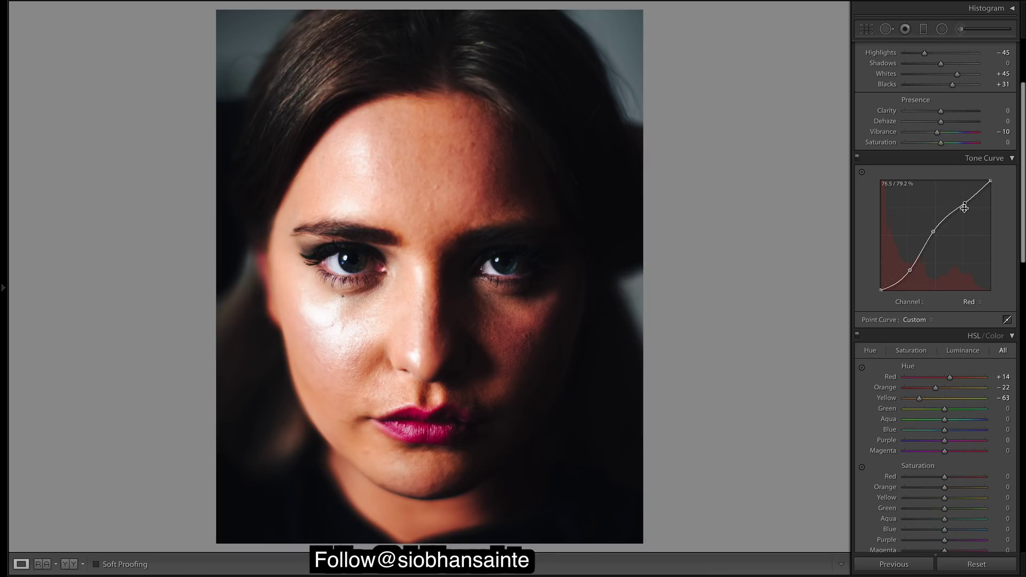
{"action": "mouse_move", "coordinate": [934, 232]}
{"action": "left_mouse_down"}
{"action": "mouse_move", "coordinate": [942, 242]}
{"action": "mouse_move", "coordinate": [932, 233]}
{"action": "left_mouse_up"}
{"action": "key", "text": "ctrl+z"}
Review the Green channel curve and try shifting the midtone point of the Blue channel curve, undoing the move.
{"action": "left_click", "coordinate": [979, 302]}
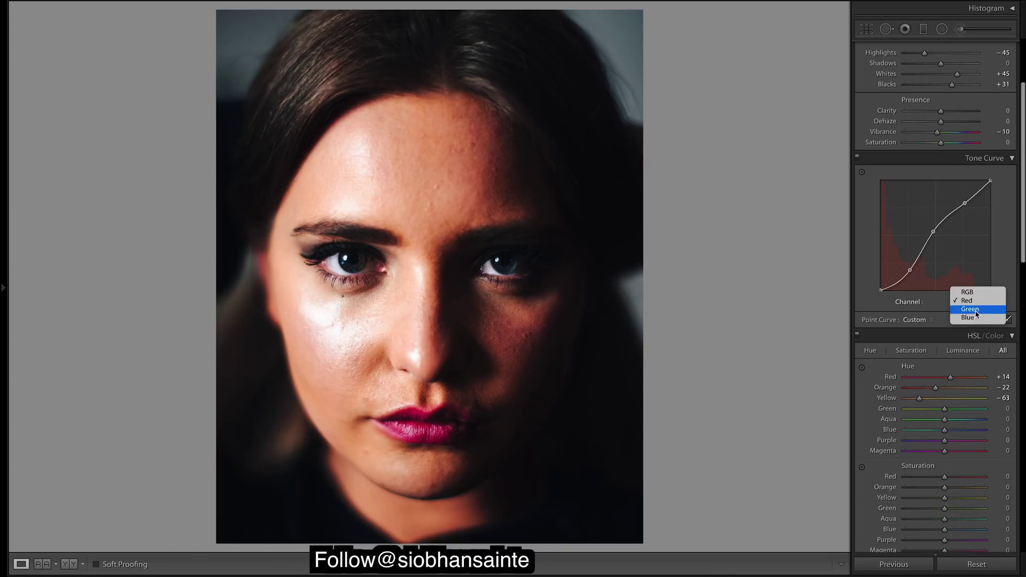
{"action": "left_click", "coordinate": [976, 311]}
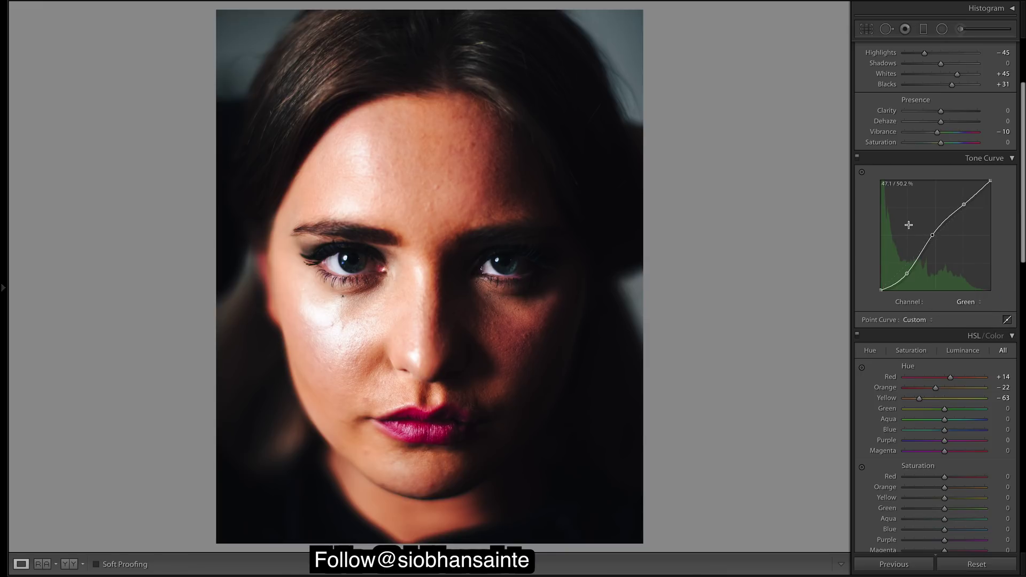
{"action": "left_click", "coordinate": [972, 302]}
{"action": "left_click", "coordinate": [974, 313]}
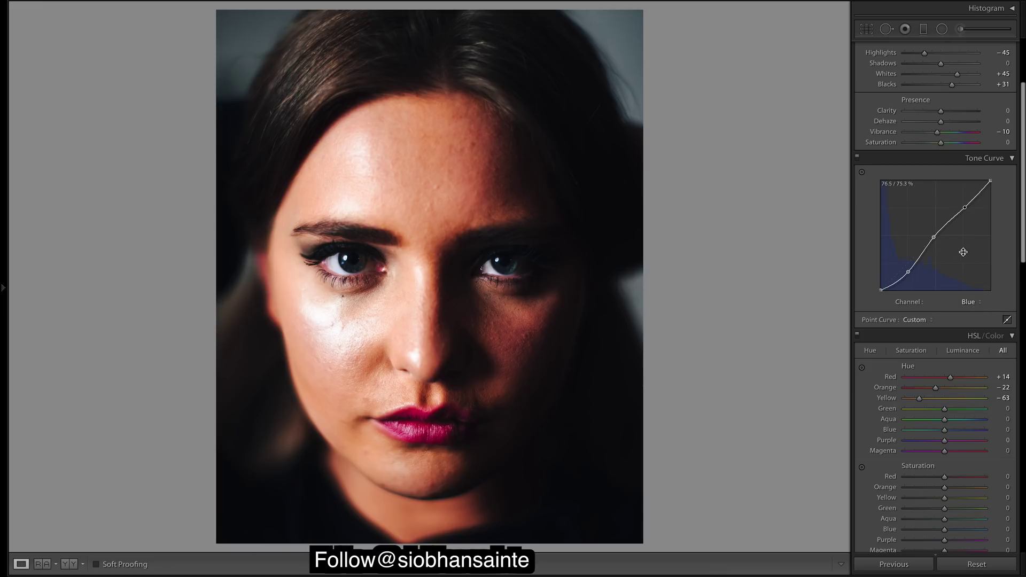
{"action": "left_click", "coordinate": [934, 239]}
{"action": "left_click_drag", "start_coordinate": [934, 239], "coordinate": [939, 242]}
{"action": "key", "text": "ctrl+z"}
{"action": "left_click_drag", "start_coordinate": [910, 271], "coordinate": [909, 272]}
Review the Green and Red channel curves and try moving the Blue curve's shadow point, undoing the move.
{"action": "left_click", "coordinate": [978, 303]}
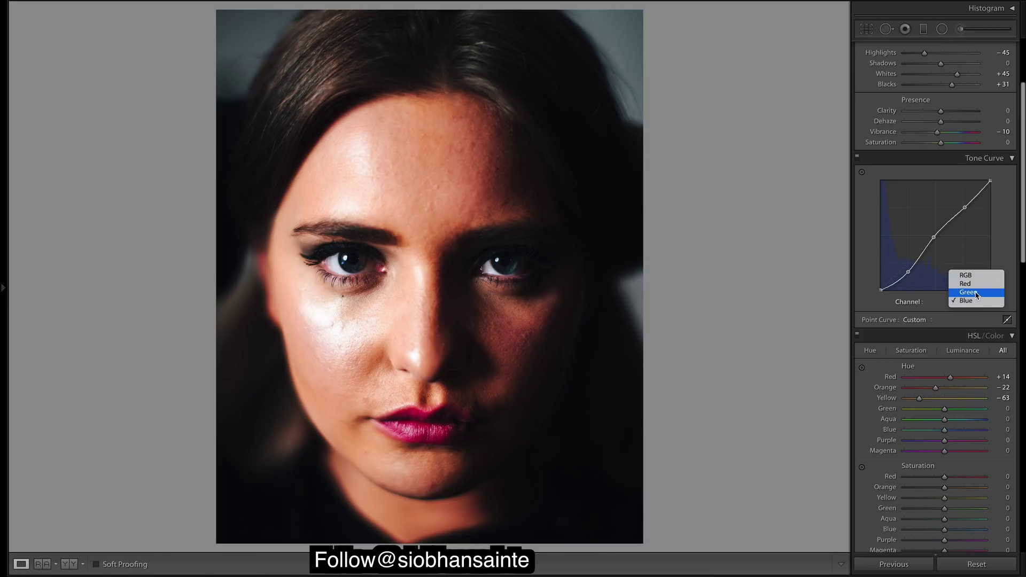
{"action": "left_click", "coordinate": [976, 295]}
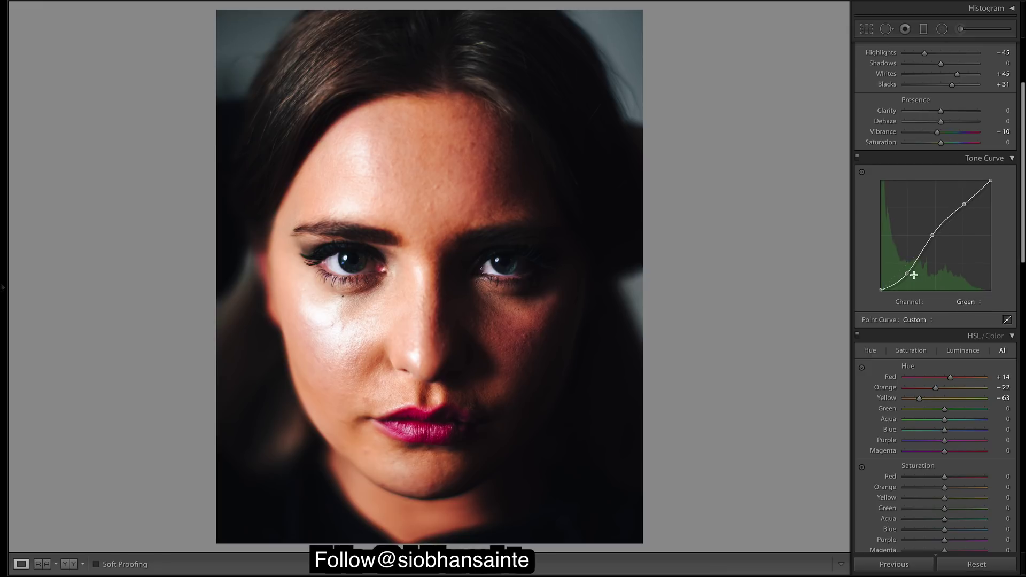
{"action": "left_click", "coordinate": [986, 303]}
{"action": "left_click", "coordinate": [975, 294]}
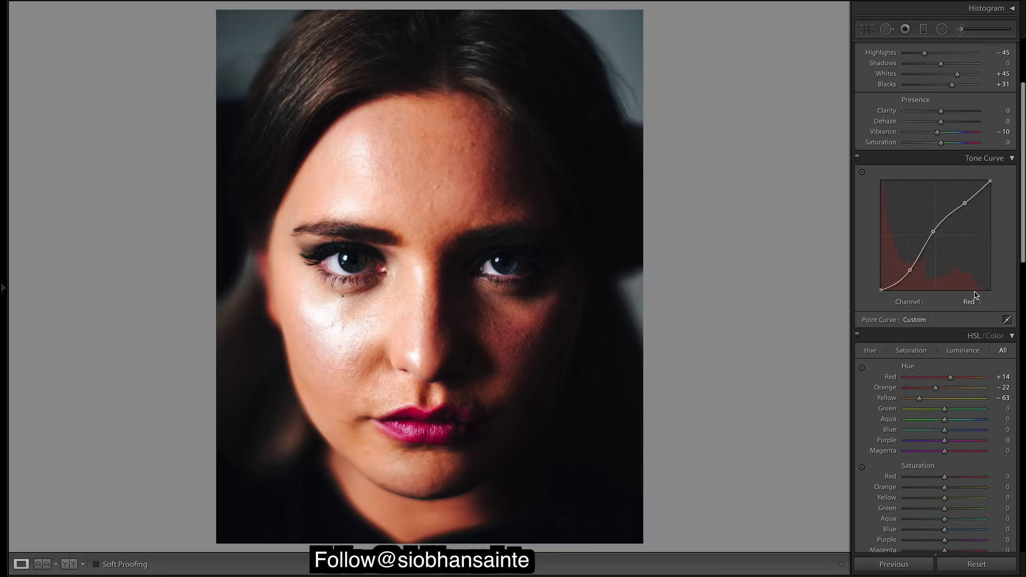
{"action": "left_click", "coordinate": [981, 303]}
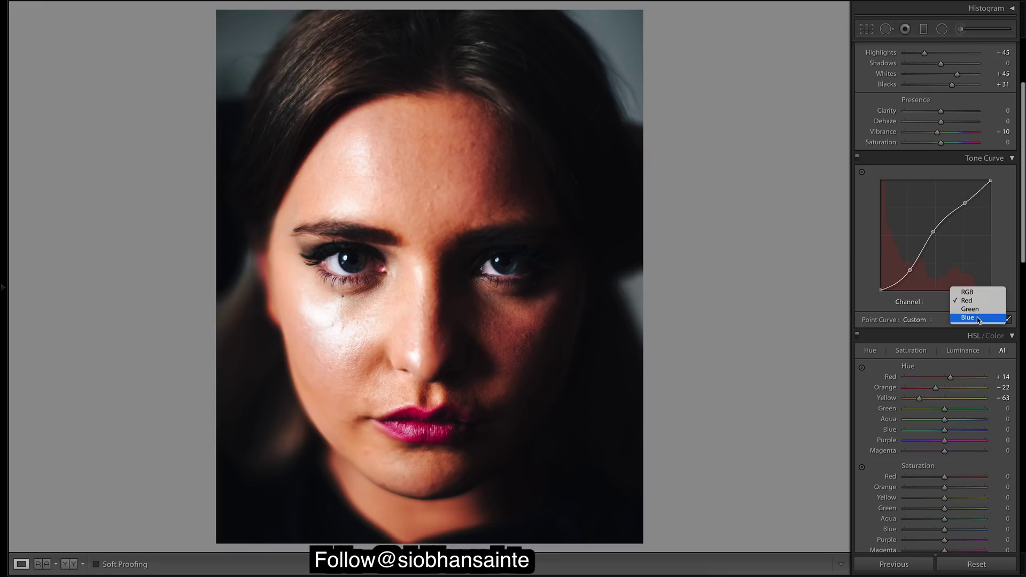
{"action": "left_click", "coordinate": [979, 319]}
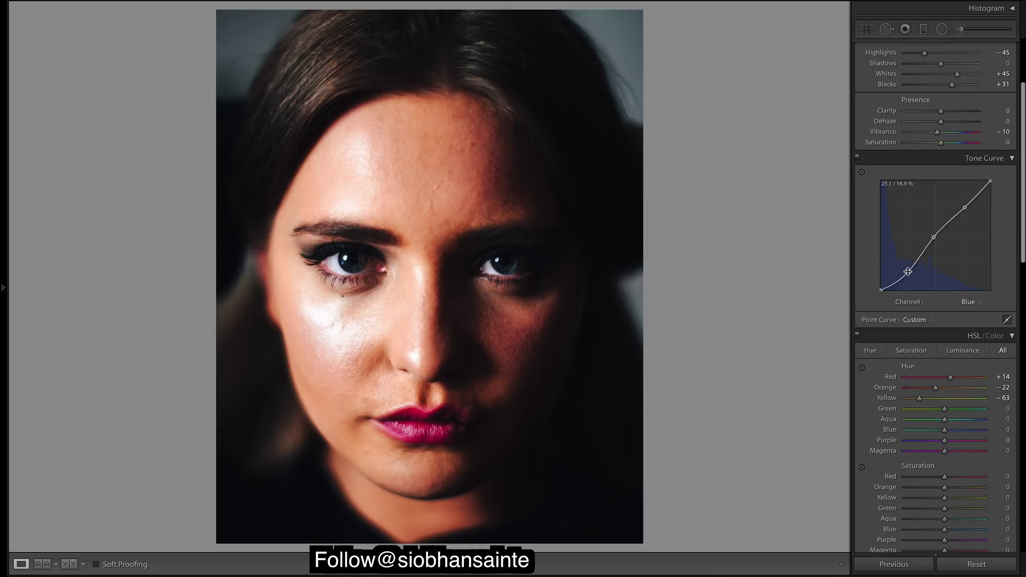
{"action": "left_click_drag", "start_coordinate": [909, 273], "coordinate": [907, 271]}
{"action": "key", "text": "ctrl+z"}
Try lowering the Green channel curve's midtone point, undo the move, and return the tone curve to the RGB channel.
{"action": "left_click", "coordinate": [977, 302]}
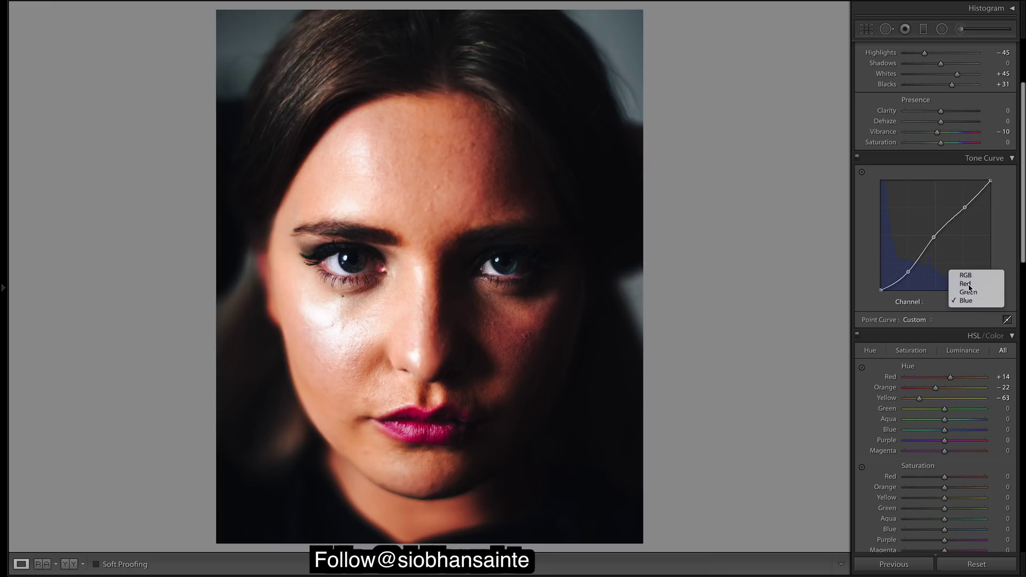
{"action": "left_click", "coordinate": [966, 284]}
{"action": "left_click", "coordinate": [978, 302]}
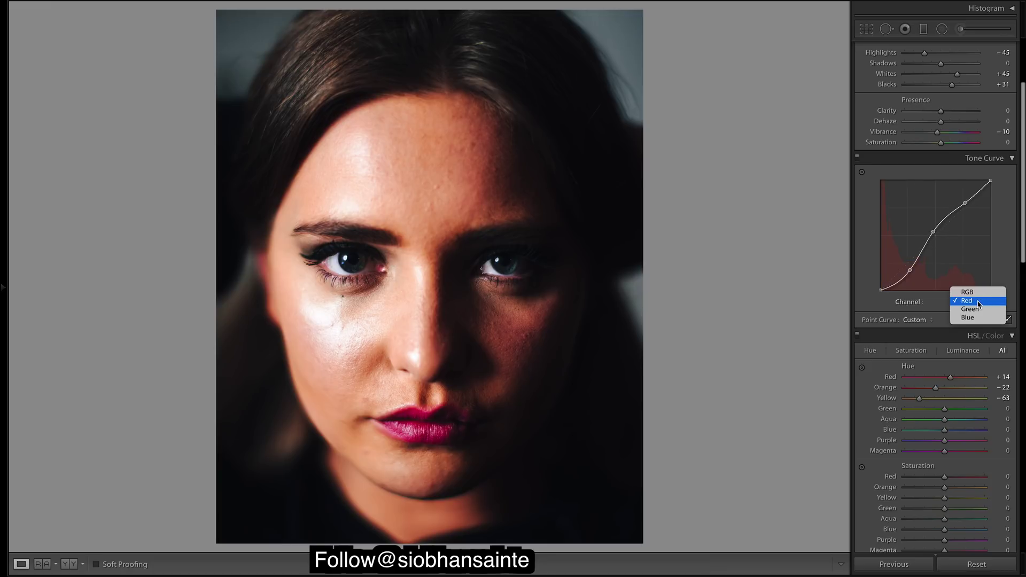
{"action": "left_click", "coordinate": [967, 310]}
{"action": "left_click_drag", "start_coordinate": [933, 234], "coordinate": [934, 238]}
{"action": "key", "text": "ctrl+z"}
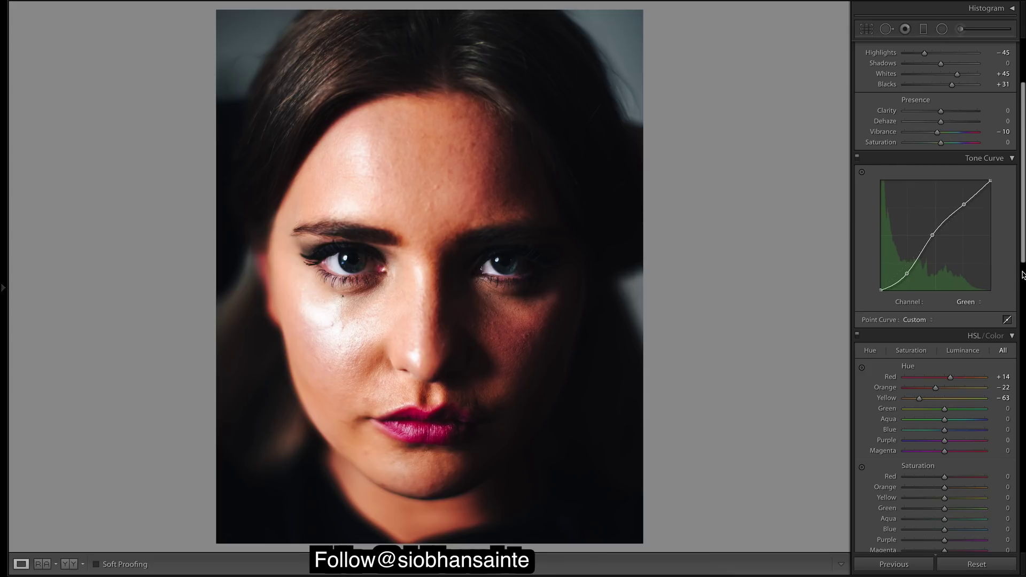
{"action": "left_click", "coordinate": [980, 303]}
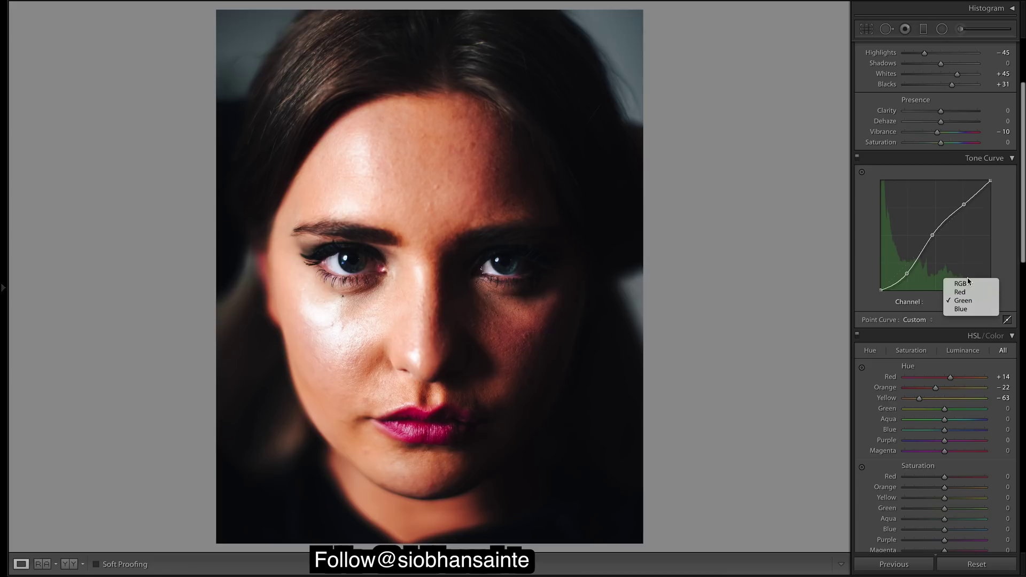
{"action": "left_click", "coordinate": [968, 279]}
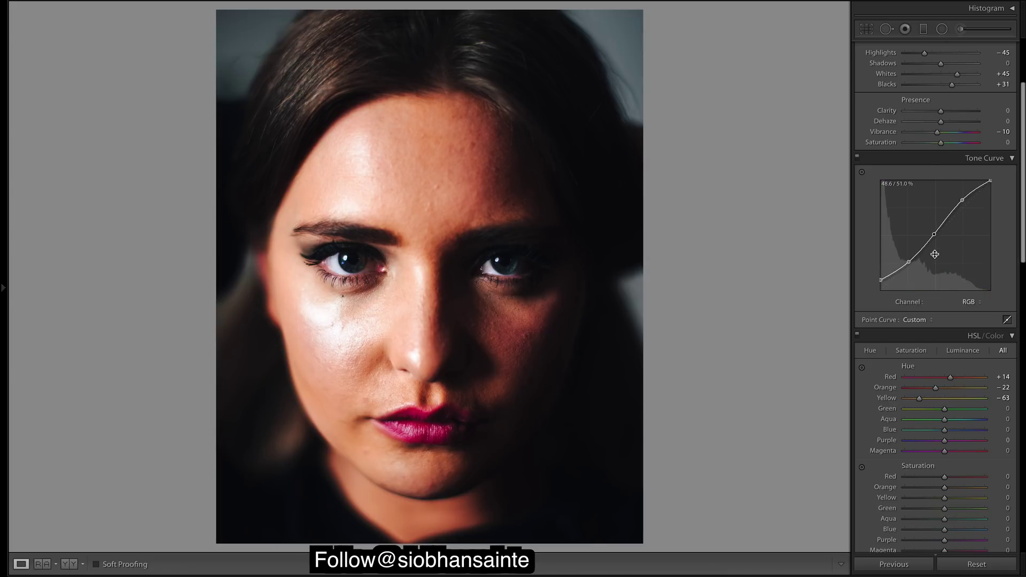
Refine the tone settings to Highlights −41, Shadows −3, Whites +48 and Blacks +46.
{"action": "scroll", "coordinate": [1024, 217], "scroll_direction": "up", "scroll_amount": 3}
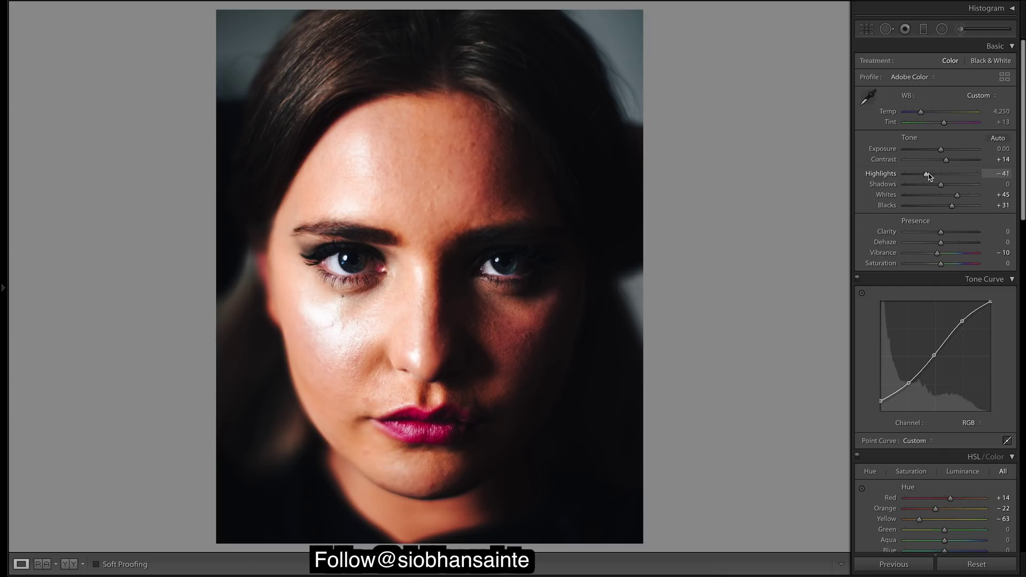
{"action": "left_click_drag", "start_coordinate": [941, 184], "coordinate": [940, 186]}
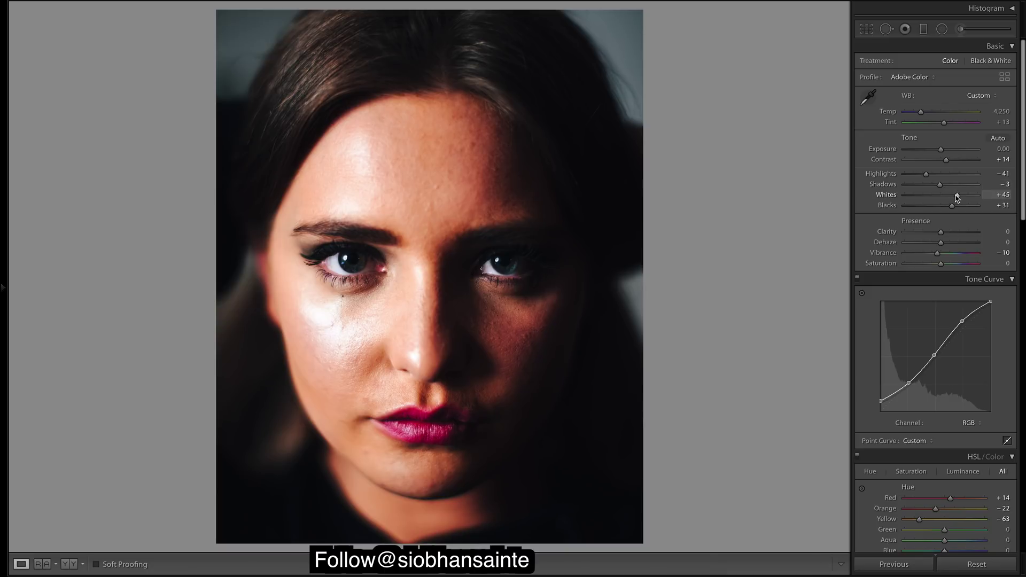
{"action": "left_click_drag", "start_coordinate": [956, 198], "coordinate": [958, 198]}
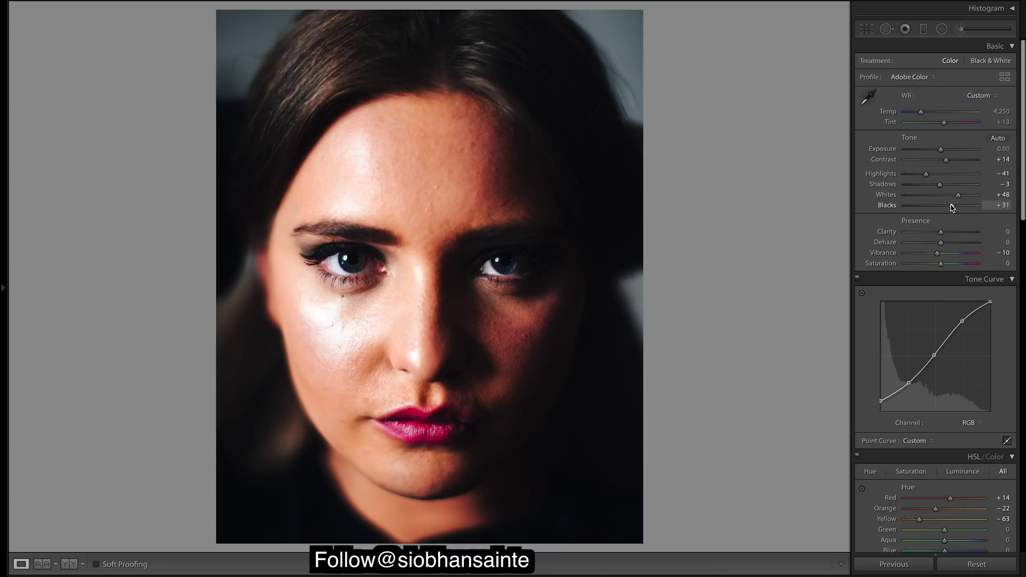
{"action": "left_click_drag", "start_coordinate": [954, 207], "coordinate": [961, 208]}
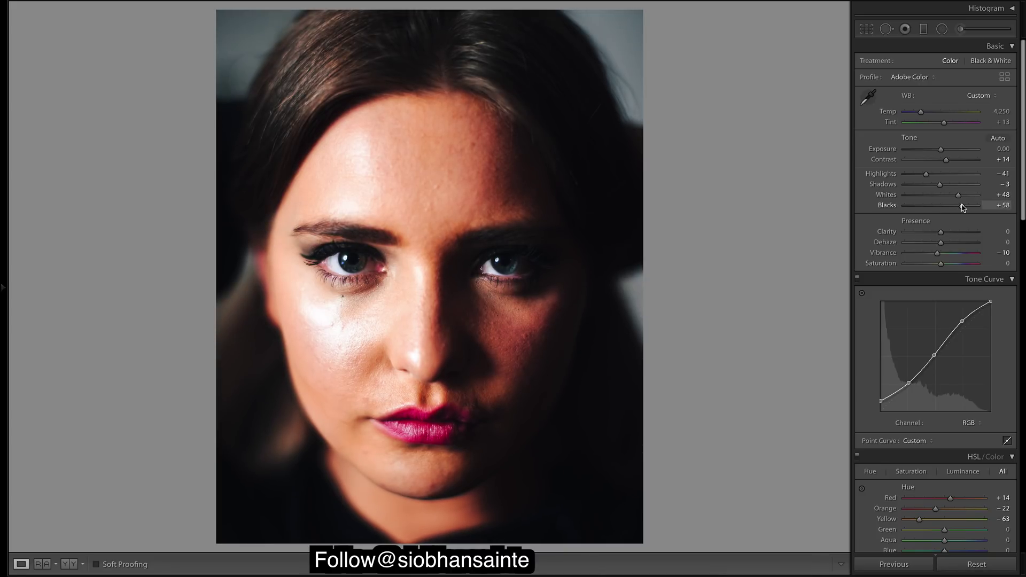
{"action": "left_click_drag", "start_coordinate": [961, 208], "coordinate": [958, 209]}
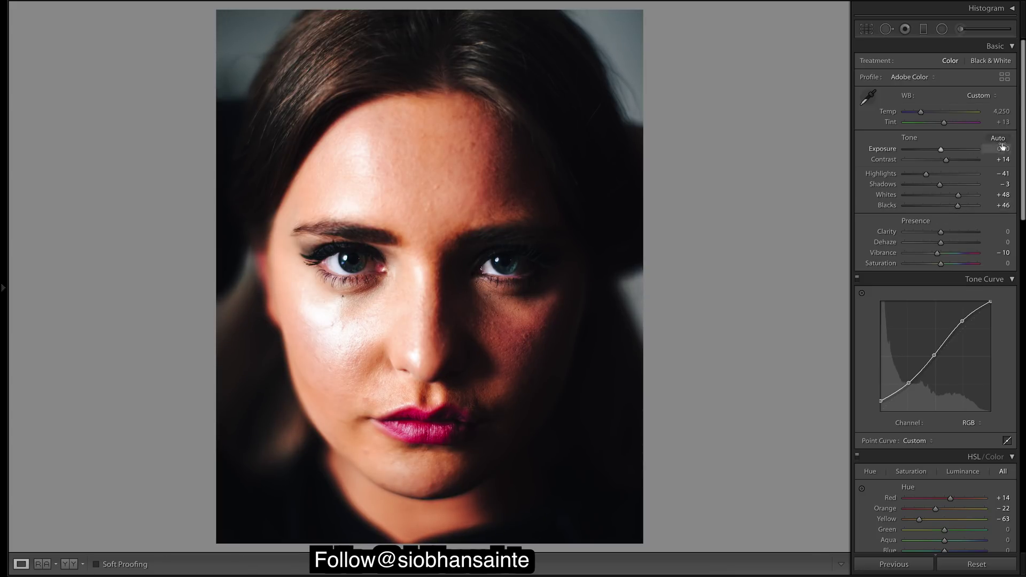
Split-tone the shadows with Hue 190 and Saturation 15.
{"action": "scroll", "coordinate": [993, 133], "scroll_direction": "down", "scroll_amount": 5}
{"action": "scroll", "coordinate": [936, 294], "scroll_direction": "down", "scroll_amount": 8}
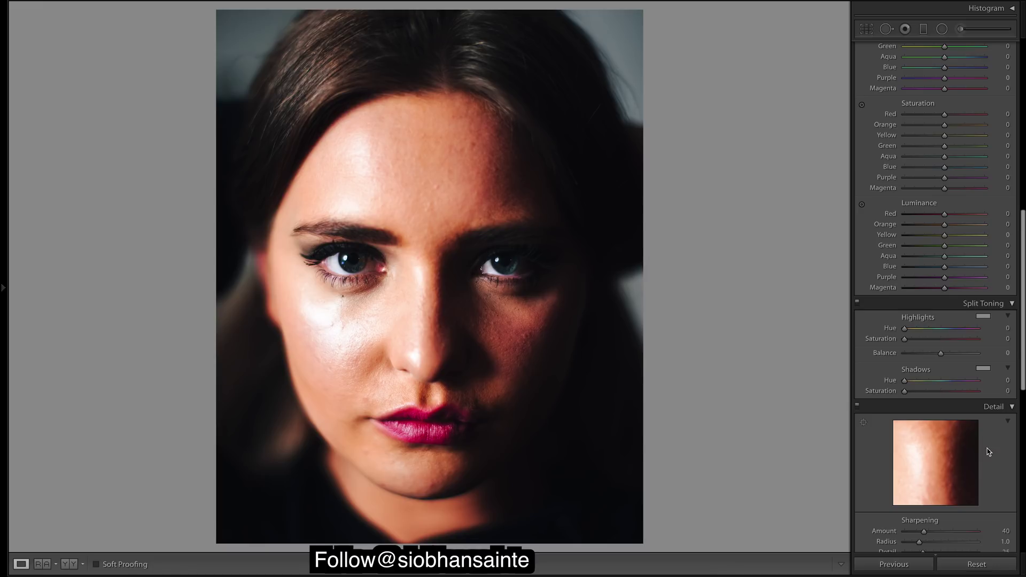
{"action": "mouse_move", "coordinate": [904, 381]}
{"action": "left_mouse_down"}
{"action": "mouse_move", "coordinate": [946, 383]}
{"action": "mouse_move", "coordinate": [907, 394]}
{"action": "mouse_move", "coordinate": [917, 396]}
{"action": "left_mouse_up"}
Raise the Orange saturation to +10 and split-tone the highlights with Hue 208 and Saturation 1.
{"action": "left_click_drag", "start_coordinate": [945, 128], "coordinate": [950, 129]}
{"action": "scroll", "coordinate": [973, 176], "scroll_direction": "up", "scroll_amount": 2}
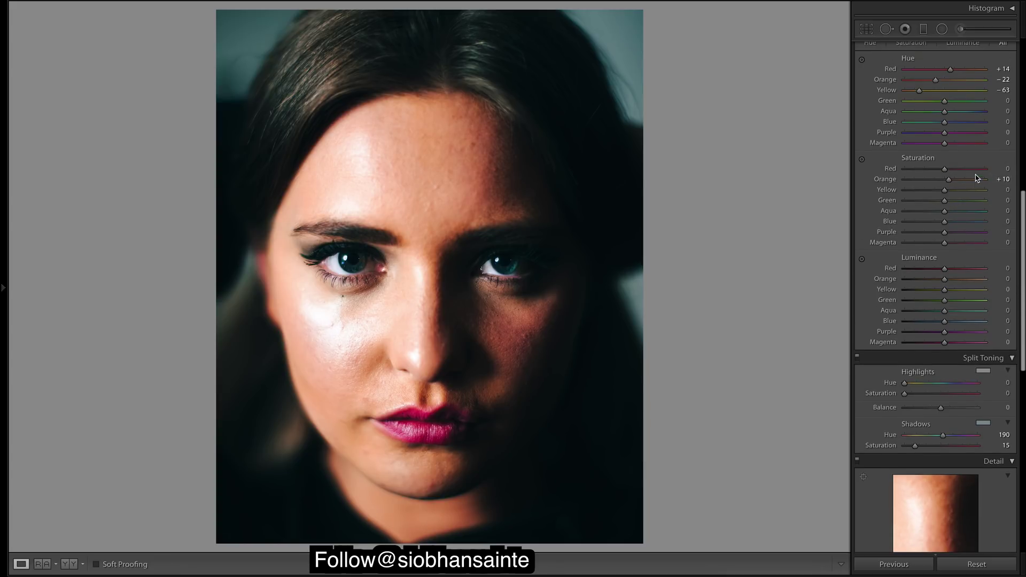
{"action": "left_click", "coordinate": [944, 386]}
Adjust the HSL hues to Red +23, Yellow −93 and Blue −38.
{"action": "scroll", "coordinate": [951, 387], "scroll_direction": "up", "scroll_amount": 3}
{"action": "scroll", "coordinate": [997, 223], "scroll_direction": "up", "scroll_amount": 3}
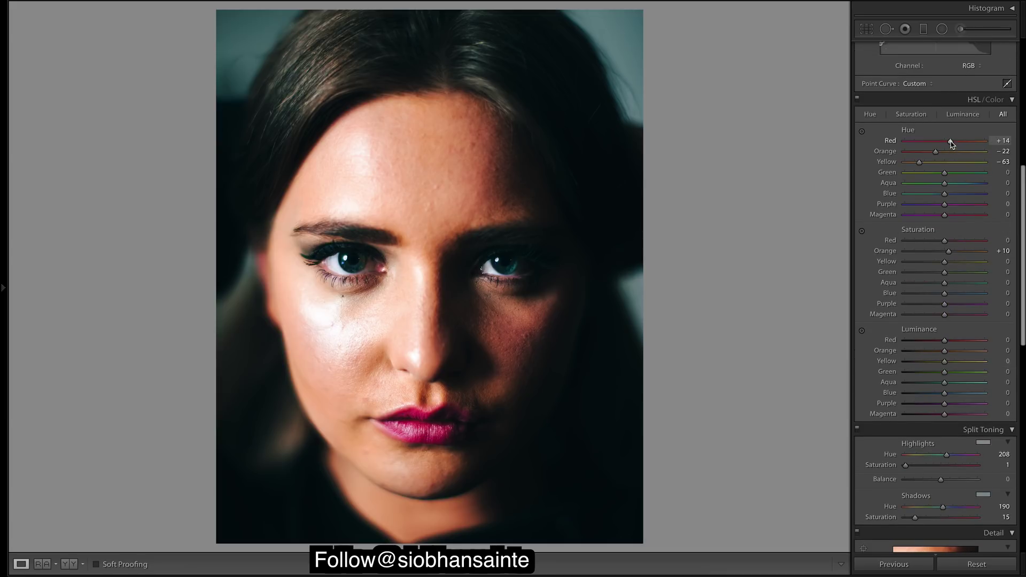
{"action": "left_click_drag", "start_coordinate": [953, 142], "coordinate": [908, 140]}
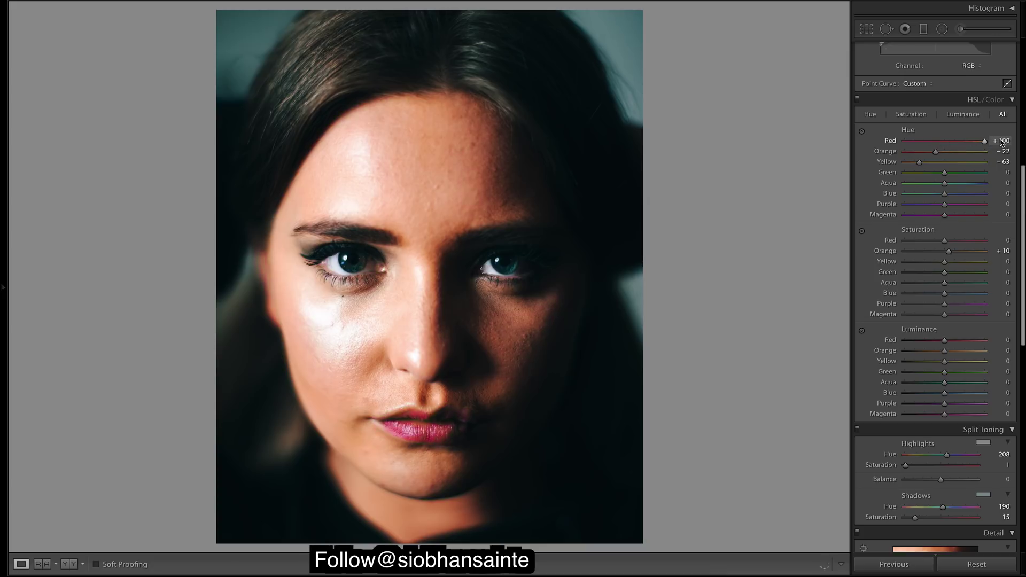
{"action": "left_click_drag", "start_coordinate": [986, 141], "coordinate": [955, 147]}
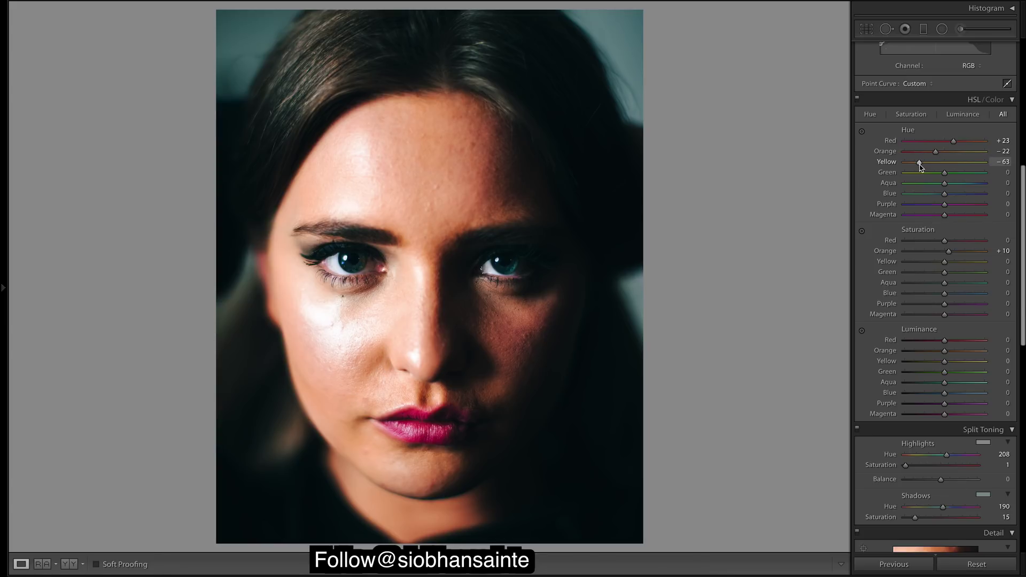
{"action": "mouse_move", "coordinate": [920, 167]}
{"action": "left_mouse_down"}
{"action": "mouse_move", "coordinate": [787, 164]}
{"action": "mouse_move", "coordinate": [909, 165]}
{"action": "left_mouse_up"}
{"action": "left_click", "coordinate": [931, 198]}
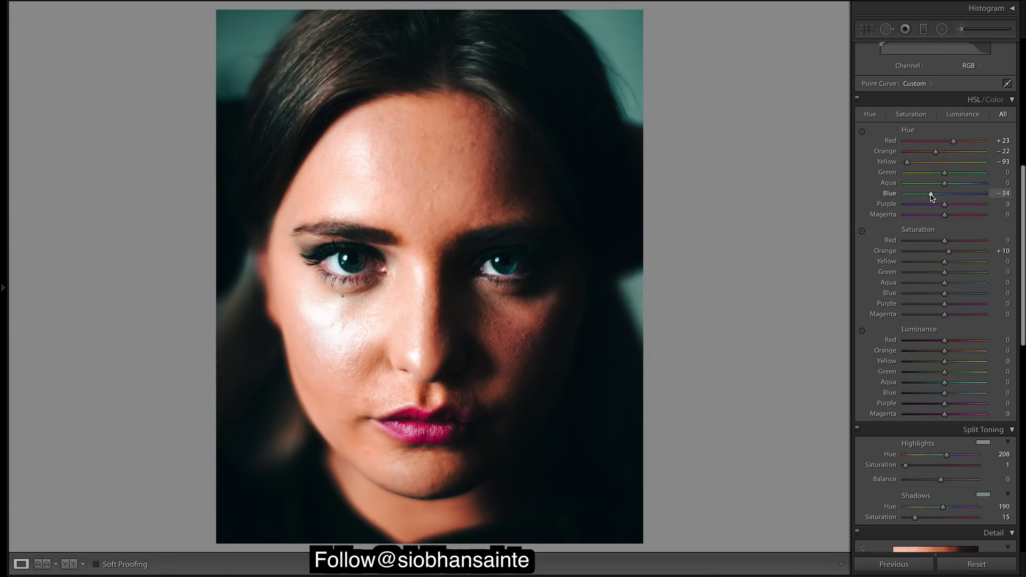
{"action": "mouse_move", "coordinate": [931, 198]}
{"action": "left_mouse_down"}
{"action": "mouse_move", "coordinate": [621, 197]}
{"action": "mouse_move", "coordinate": [931, 207]}
{"action": "left_mouse_up"}
Raise the HSL saturation of Blue to +25 and Aqua to +10, and lower the Blue luminance to −15.
{"action": "left_click", "coordinate": [951, 294]}
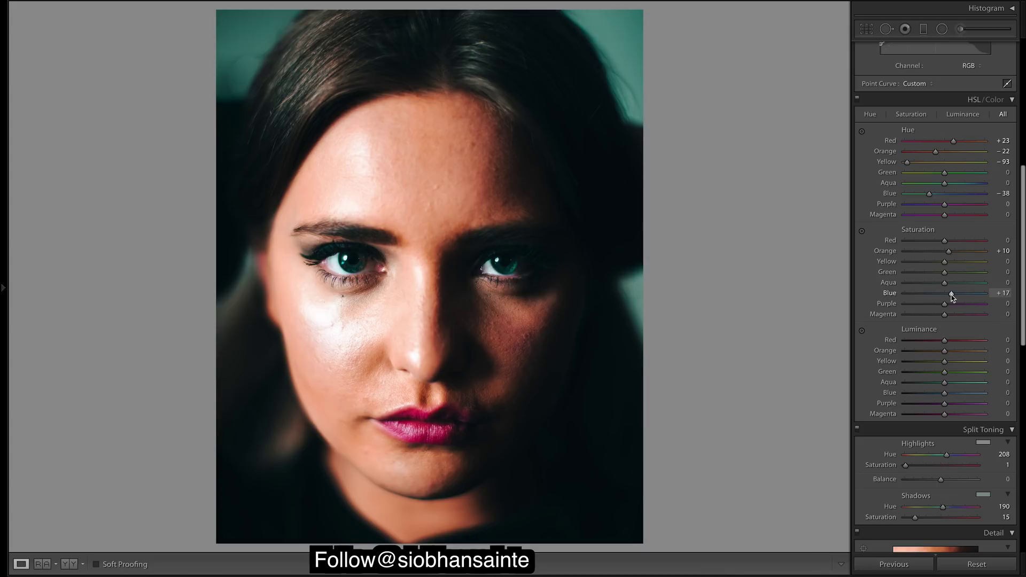
{"action": "left_click_drag", "start_coordinate": [953, 295], "coordinate": [955, 297]}
{"action": "left_click", "coordinate": [949, 284]}
{"action": "left_click_drag", "start_coordinate": [951, 289], "coordinate": [953, 288]}
{"action": "scroll", "coordinate": [959, 353], "scroll_direction": "down", "scroll_amount": 1}
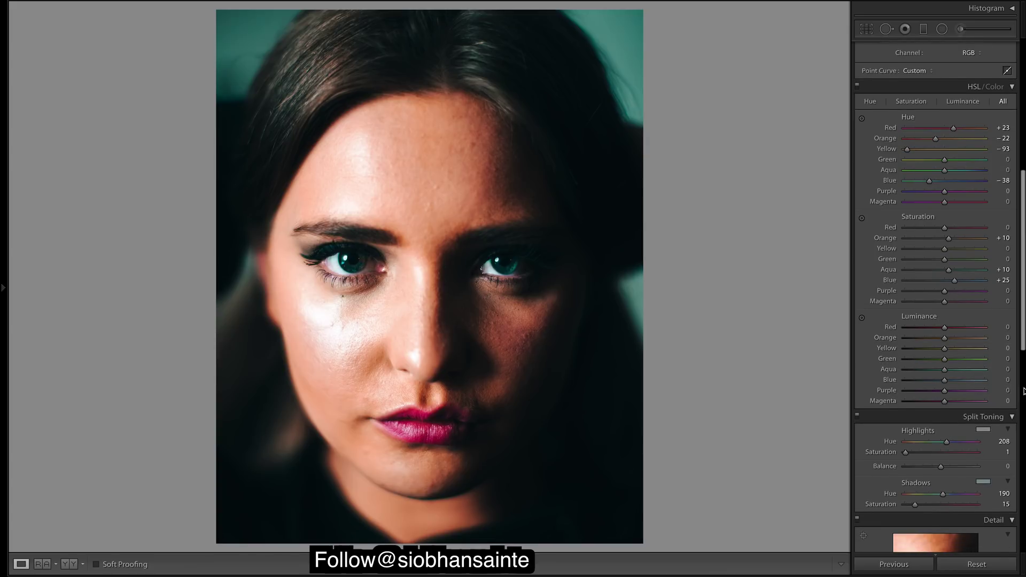
{"action": "mouse_move", "coordinate": [942, 382]}
{"action": "left_mouse_down"}
{"action": "mouse_move", "coordinate": [905, 384]}
{"action": "mouse_move", "coordinate": [939, 388]}
{"action": "left_mouse_up"}
{"action": "left_click_drag", "start_coordinate": [941, 389], "coordinate": [940, 390]}
Add a small amount of film grain to the portrait.
{"action": "scroll", "coordinate": [996, 312], "scroll_direction": "down", "scroll_amount": 3}
{"action": "scroll", "coordinate": [996, 313], "scroll_direction": "down", "scroll_amount": 1}
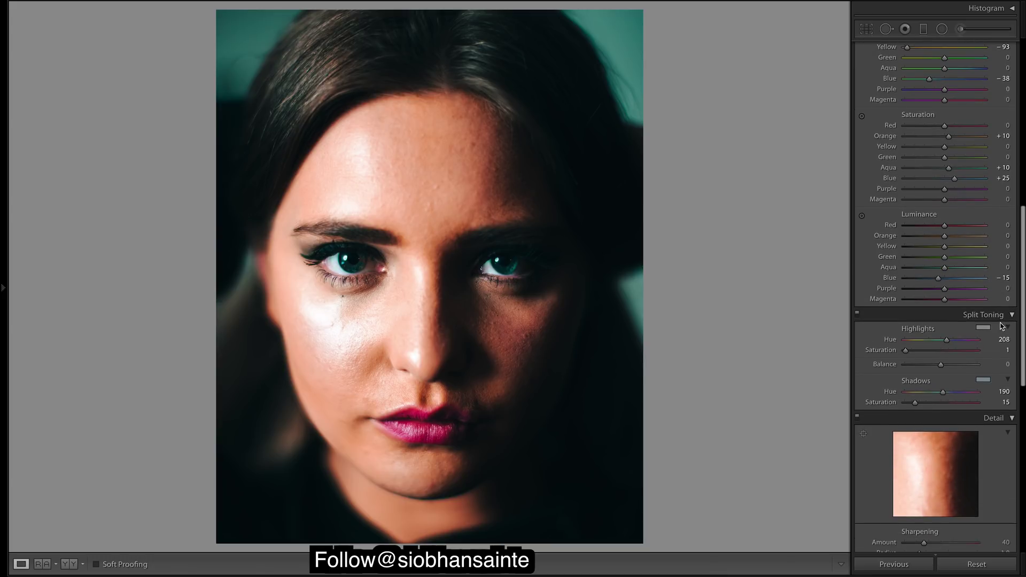
{"action": "scroll", "coordinate": [1023, 277], "scroll_direction": "down", "scroll_amount": 9}
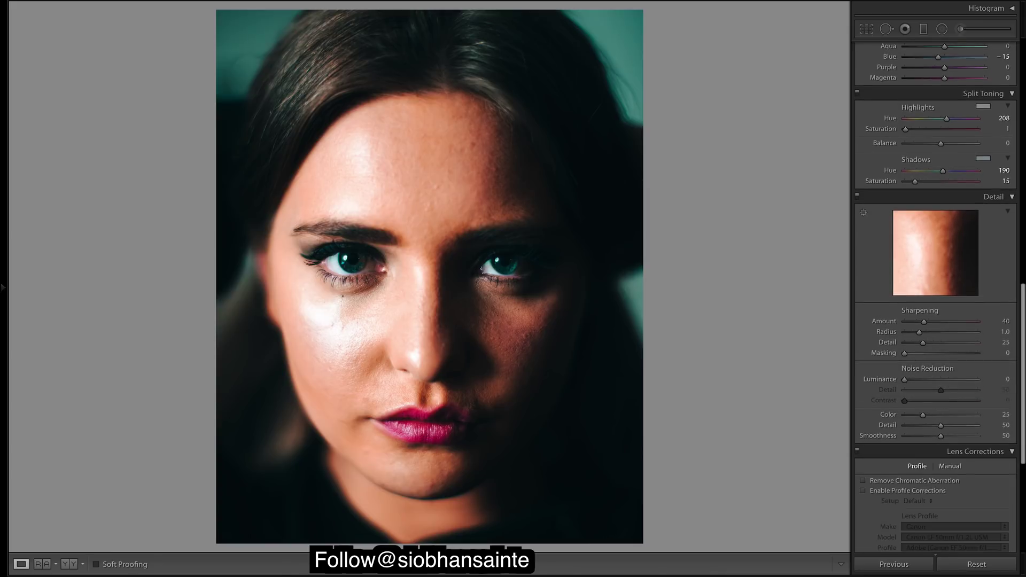
{"action": "scroll", "coordinate": [1023, 277], "scroll_direction": "down", "scroll_amount": 1}
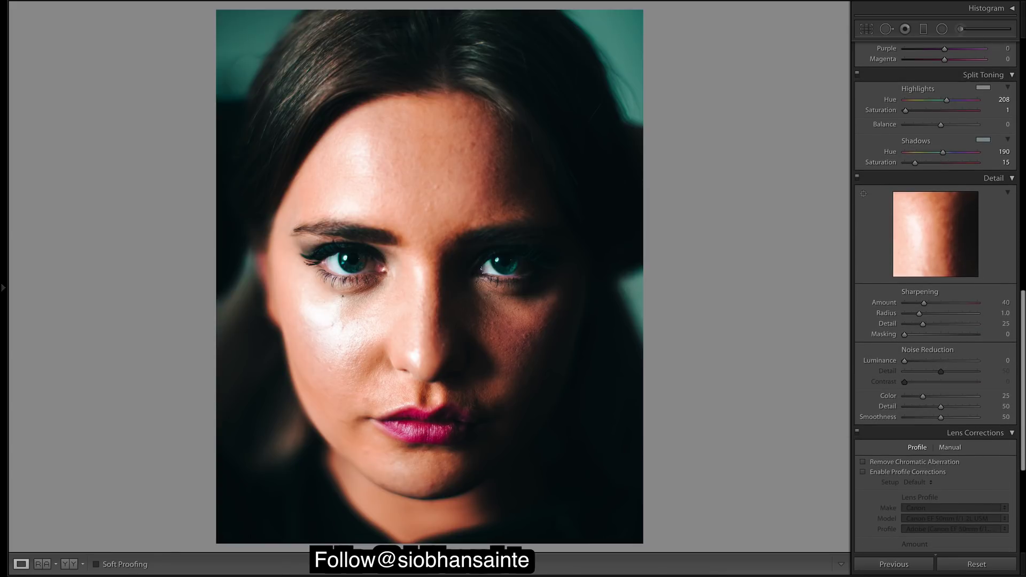
{"action": "scroll", "coordinate": [1023, 277], "scroll_direction": "down", "scroll_amount": 8}
{"action": "left_click", "coordinate": [1021, 286]}
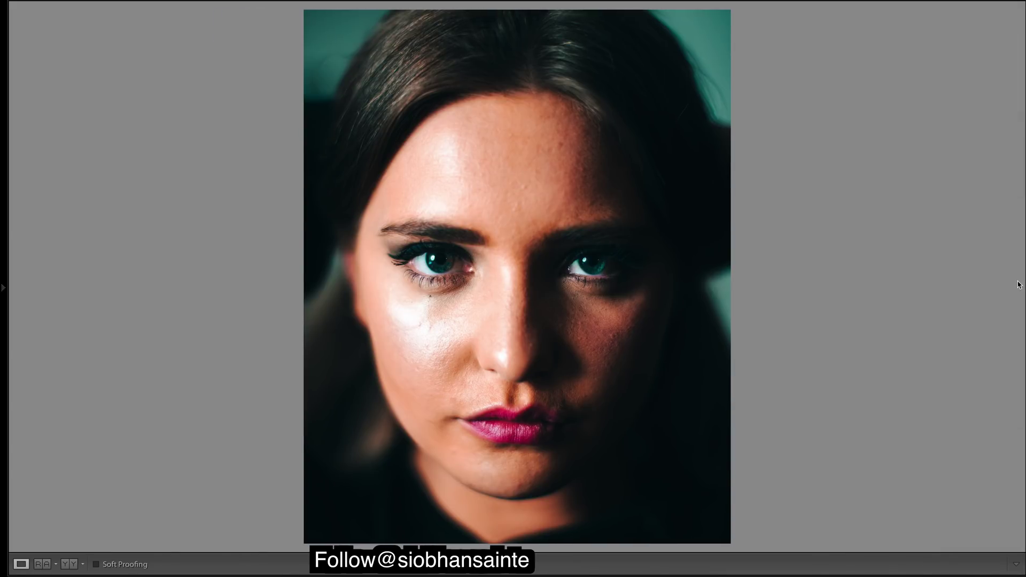
{"action": "mouse_move", "coordinate": [1023, 286]}
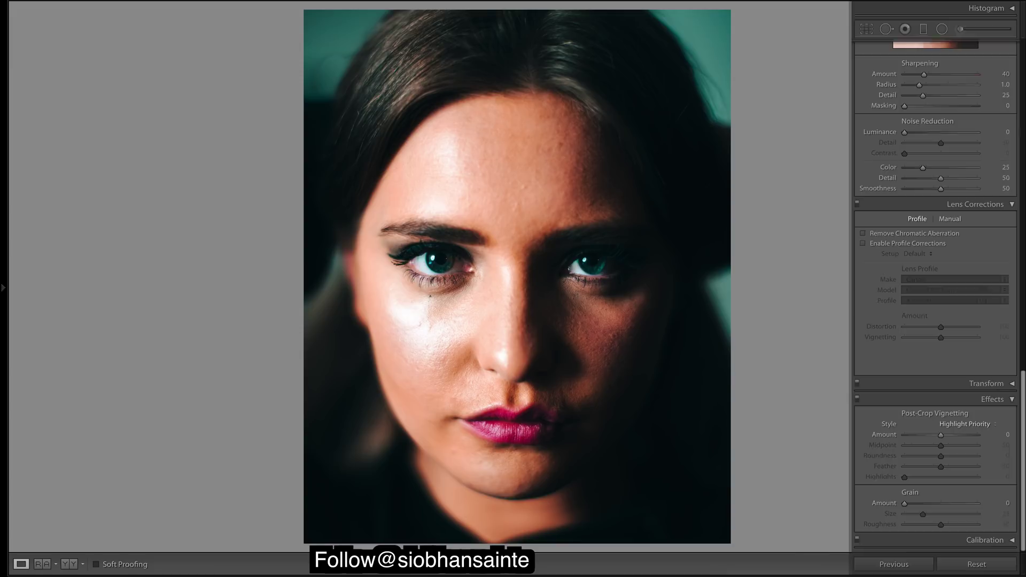
{"action": "left_click", "coordinate": [922, 505]}
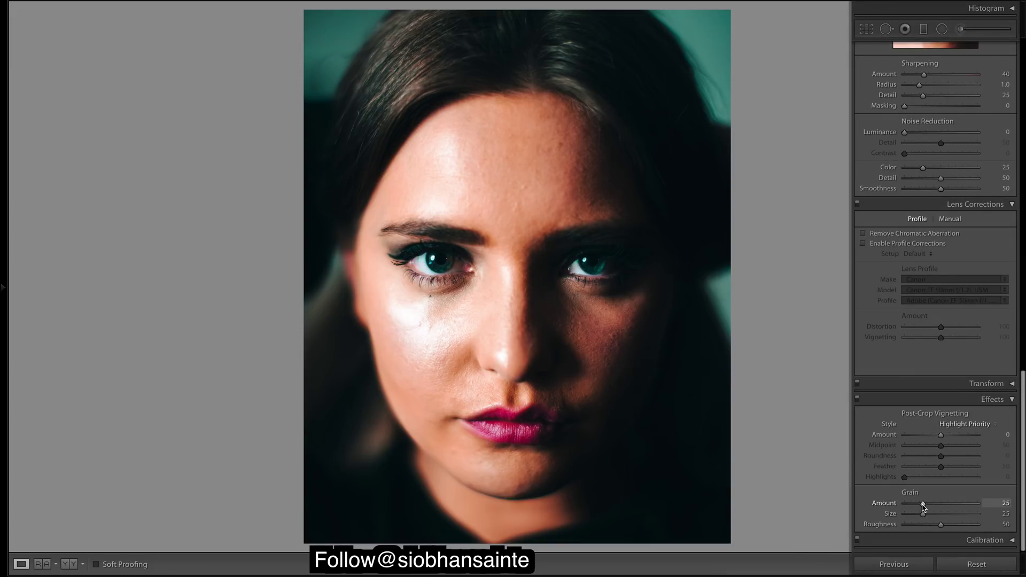
{"action": "left_click_drag", "start_coordinate": [922, 504], "coordinate": [914, 505]}
Paint an Adjustment Brush mask over the forehead, cheeks and chin, checking the coverage with the mask overlay.
{"action": "left_click_drag", "start_coordinate": [1023, 436], "coordinate": [1022, 68]}
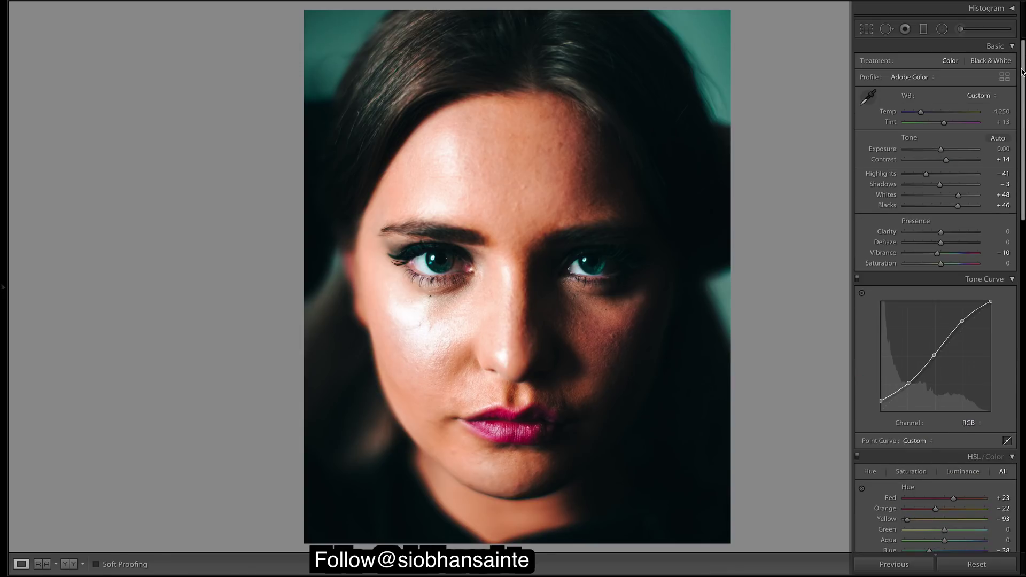
{"action": "mouse_move", "coordinate": [936, 4]}
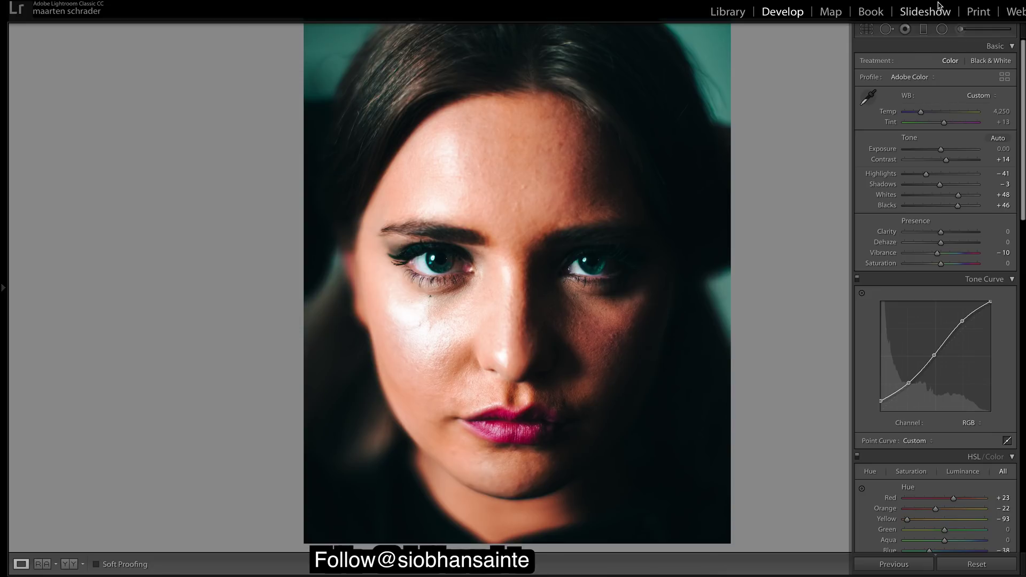
{"action": "left_click", "coordinate": [960, 29]}
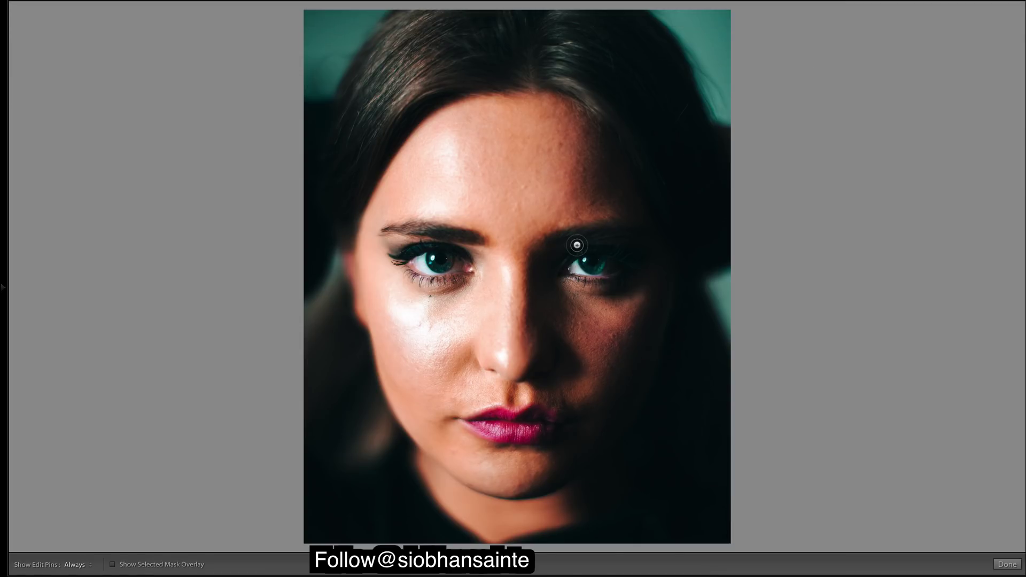
{"action": "scroll", "coordinate": [577, 245], "scroll_direction": "up", "scroll_amount": 3}
{"action": "scroll", "coordinate": [622, 177], "scroll_direction": "down", "scroll_amount": 2}
{"action": "mouse_move", "coordinate": [214, 572]}
{"action": "key", "text": "h"}
{"action": "mouse_move", "coordinate": [604, 199]}
{"action": "left_mouse_down"}
{"action": "mouse_move", "coordinate": [394, 195]}
{"action": "mouse_move", "coordinate": [506, 197]}
{"action": "mouse_move", "coordinate": [598, 142]}
{"action": "mouse_move", "coordinate": [508, 267]}
{"action": "mouse_move", "coordinate": [628, 374]}
{"action": "mouse_move", "coordinate": [586, 340]}
{"action": "mouse_move", "coordinate": [471, 470]}
{"action": "mouse_move", "coordinate": [406, 315]}
{"action": "mouse_move", "coordinate": [427, 400]}
{"action": "mouse_move", "coordinate": [374, 363]}
{"action": "left_mouse_up"}
{"action": "key", "text": "h"}
{"action": "key", "text": "h"}
{"action": "key", "text": "h"}
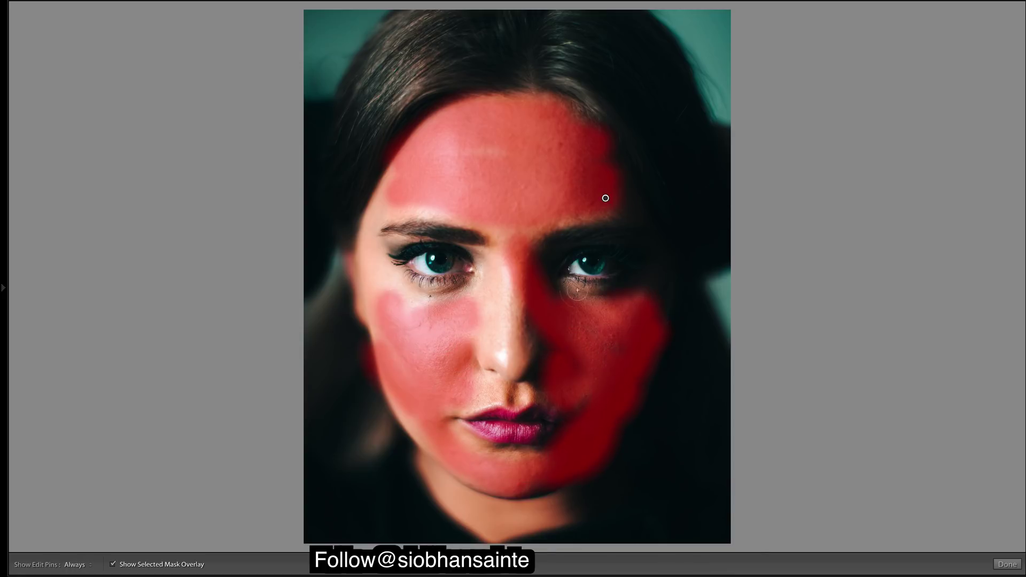
{"action": "key", "text": "o"}
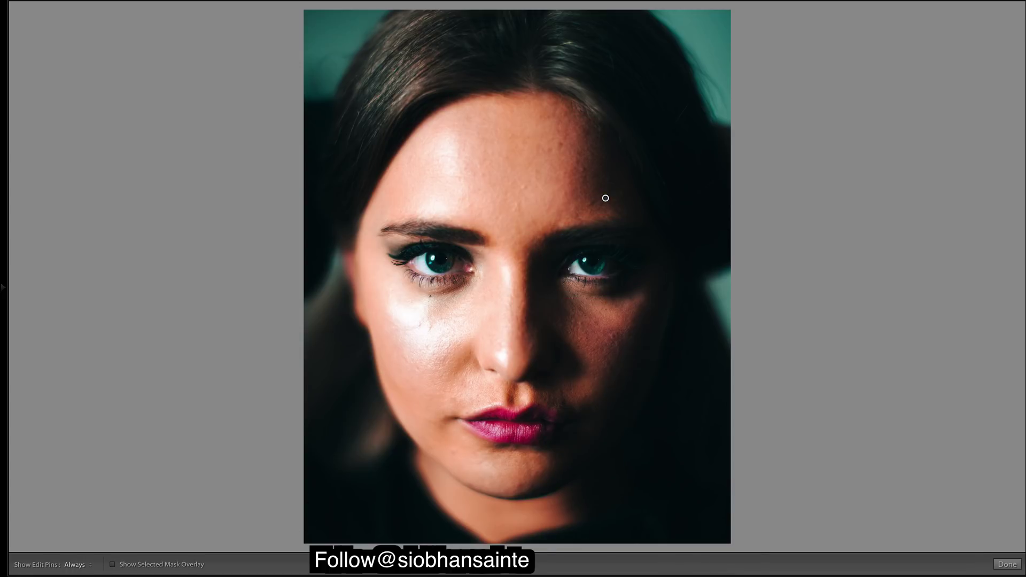
Soften the brushed facial skin by setting the mask's Clarity to −65.
{"action": "left_click", "coordinate": [1023, 312]}
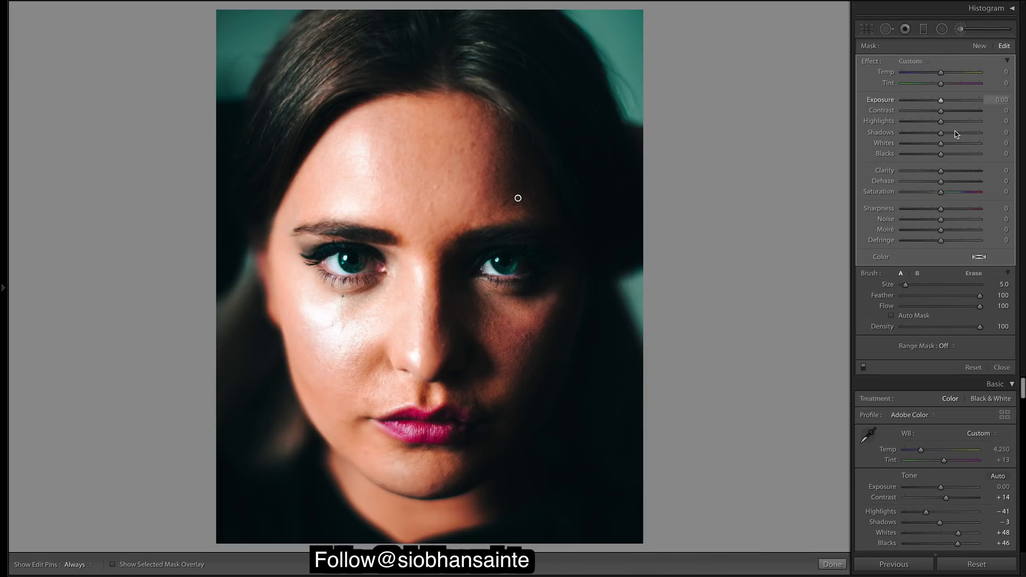
{"action": "left_click_drag", "start_coordinate": [924, 170], "coordinate": [578, 176]}
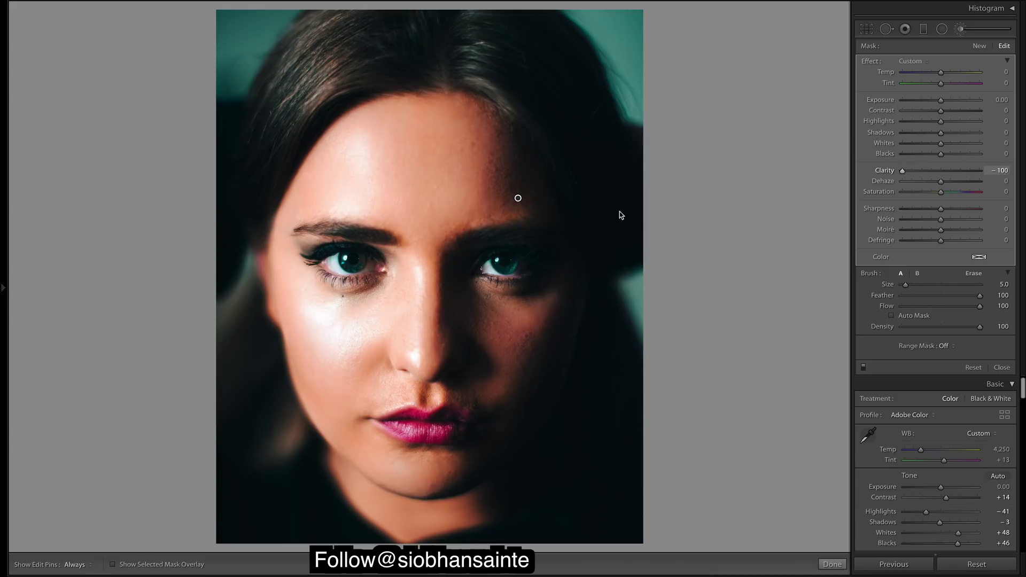
{"action": "left_click_drag", "start_coordinate": [904, 170], "coordinate": [916, 172]}
{"action": "left_click_drag", "start_coordinate": [892, 168], "coordinate": [822, 170]}
{"action": "left_click_drag", "start_coordinate": [902, 170], "coordinate": [916, 171]}
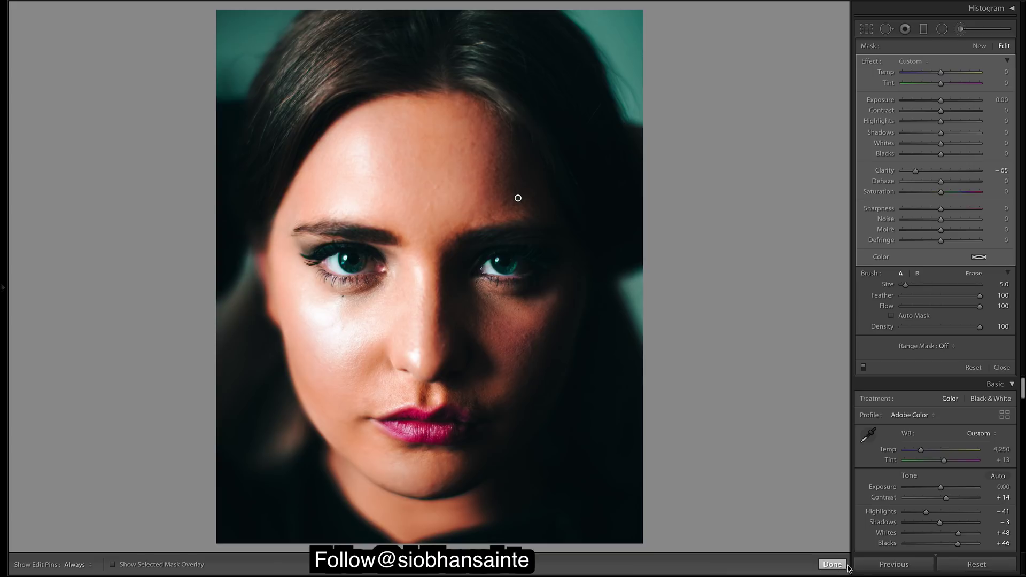
Check the softened skin with the edit pin hidden and shown, and finish the brush adjustment.
{"action": "key", "text": "h"}
{"action": "key", "text": "h"}
{"action": "key", "text": "h"}
{"action": "key", "text": "h"}
{"action": "key", "text": "h"}
{"action": "key", "text": "h"}
{"action": "key", "text": "h"}
{"action": "key", "text": "h"}
{"action": "key", "text": "h"}
{"action": "key", "text": "h"}
{"action": "key", "text": "h"}
{"action": "key", "text": "h"}
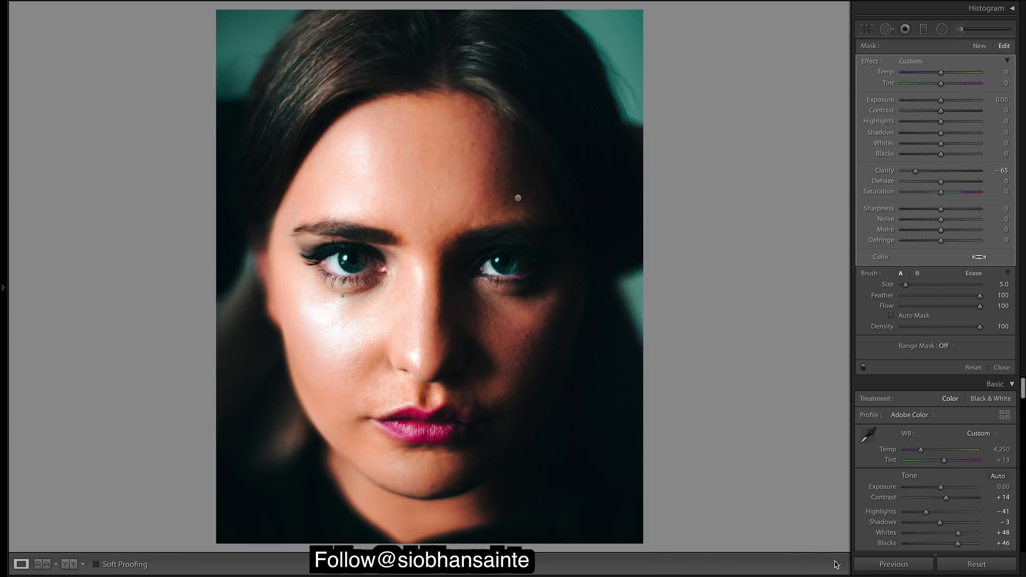
{"action": "left_click", "coordinate": [832, 564]}
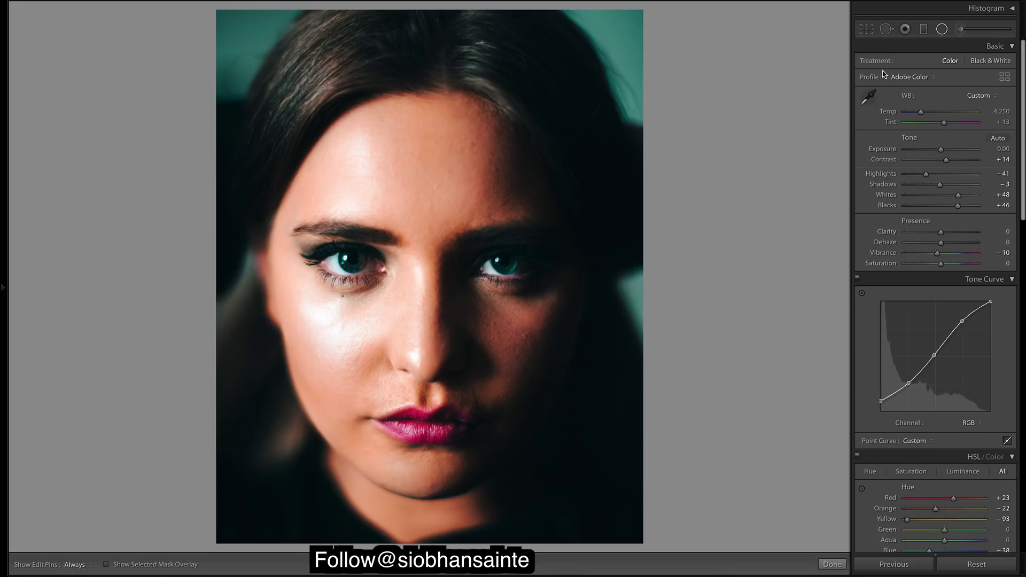
Brighten the shaded eye with an inverted Radial Filter drawn around it, using Exposure 0.12 and raised Shadows.
{"action": "left_click", "coordinate": [942, 29]}
{"action": "mouse_move", "coordinate": [501, 261]}
{"action": "left_mouse_down"}
{"action": "mouse_move", "coordinate": [567, 295]}
{"action": "mouse_move", "coordinate": [514, 265]}
{"action": "left_mouse_up"}
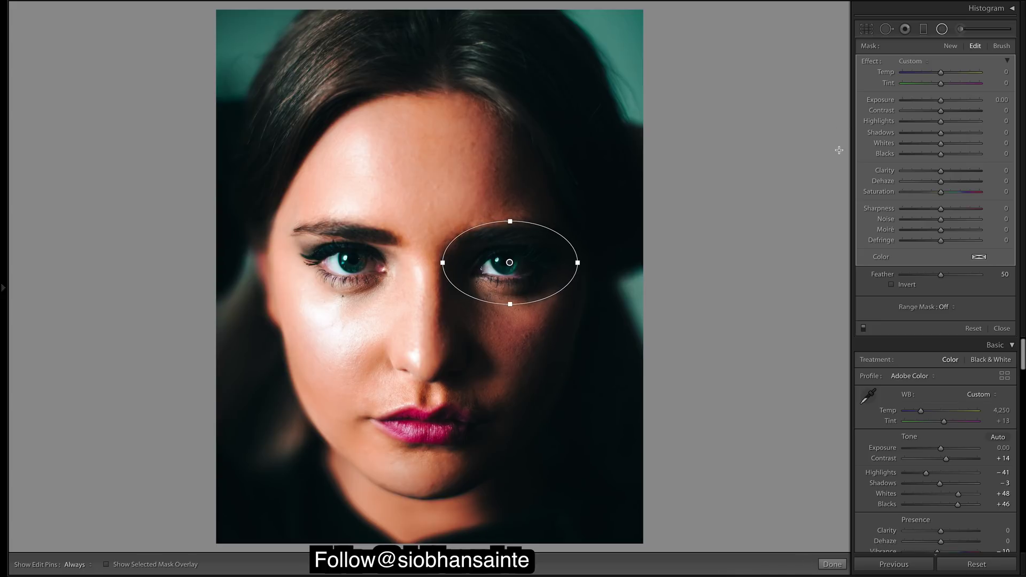
{"action": "left_click_drag", "start_coordinate": [940, 100], "coordinate": [943, 100]}
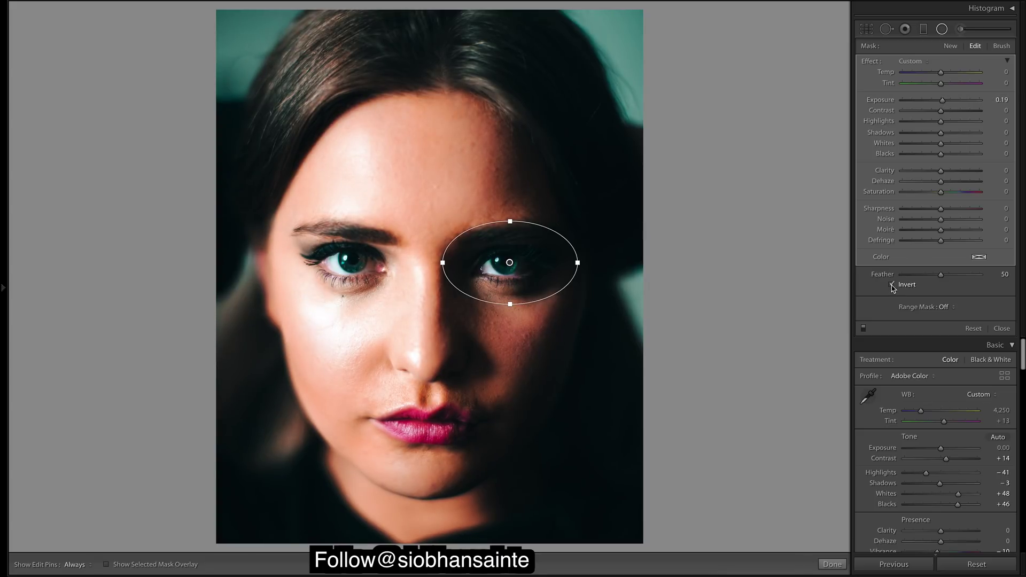
{"action": "left_click", "coordinate": [891, 284]}
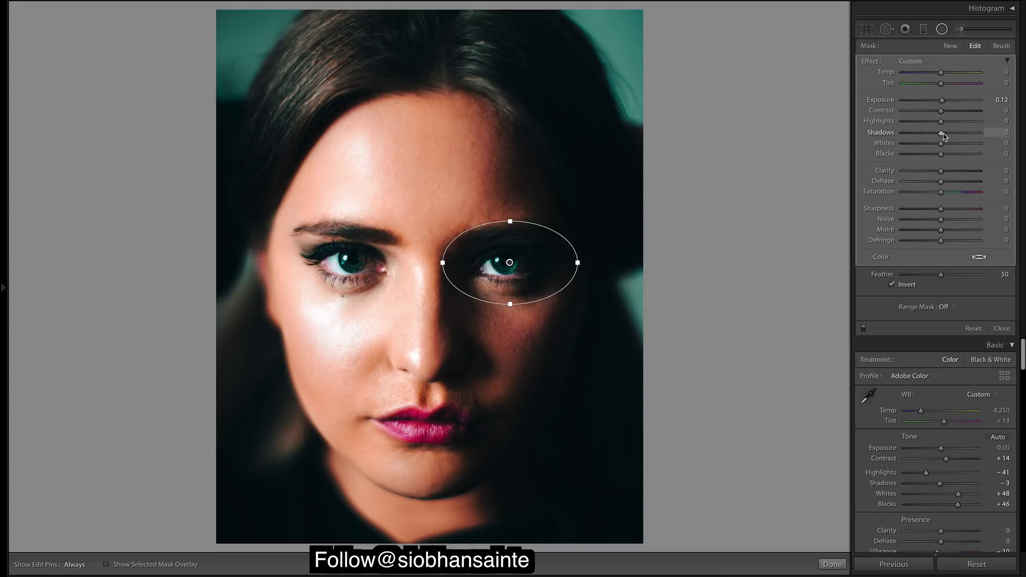
{"action": "mouse_move", "coordinate": [941, 133]}
{"action": "left_mouse_down"}
{"action": "mouse_move", "coordinate": [988, 139]}
{"action": "mouse_move", "coordinate": [951, 142]}
{"action": "left_mouse_up"}
{"action": "left_click", "coordinate": [832, 564]}
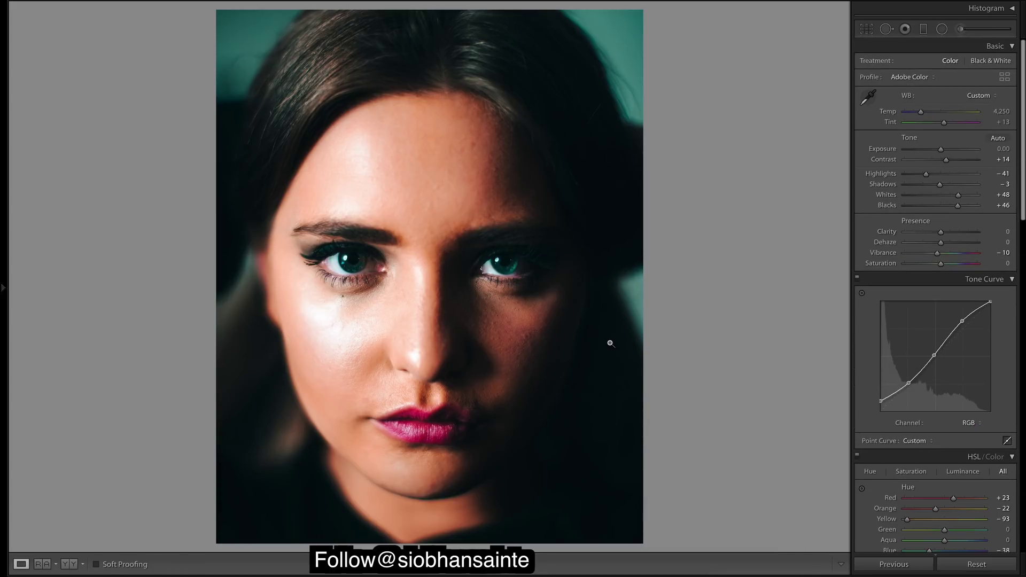
Brush a new mask over the brow and outer side of the shaded eye and raise its Exposure slightly.
{"action": "left_click", "coordinate": [965, 30]}
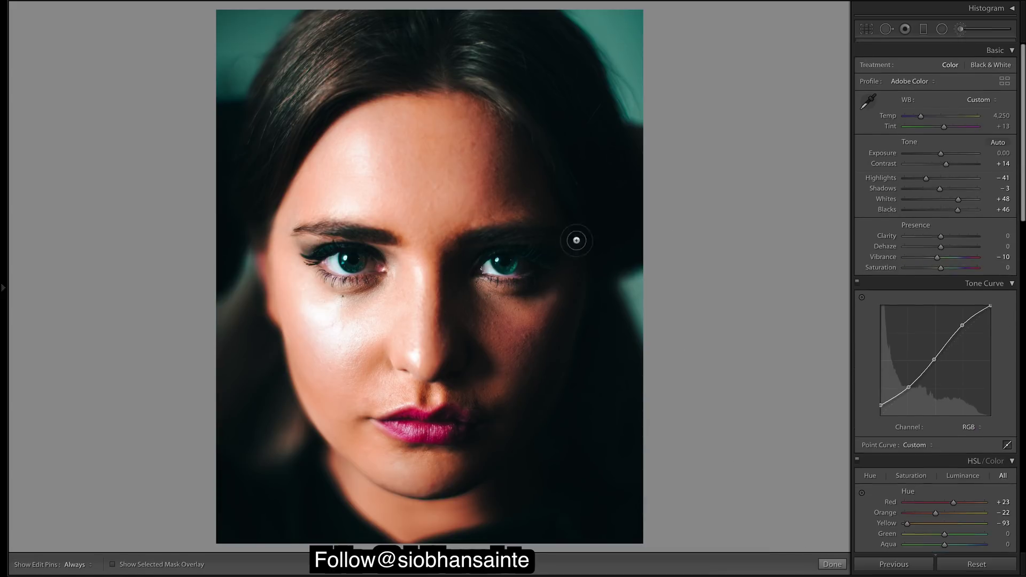
{"action": "left_click", "coordinate": [477, 251]}
{"action": "left_click", "coordinate": [112, 565]}
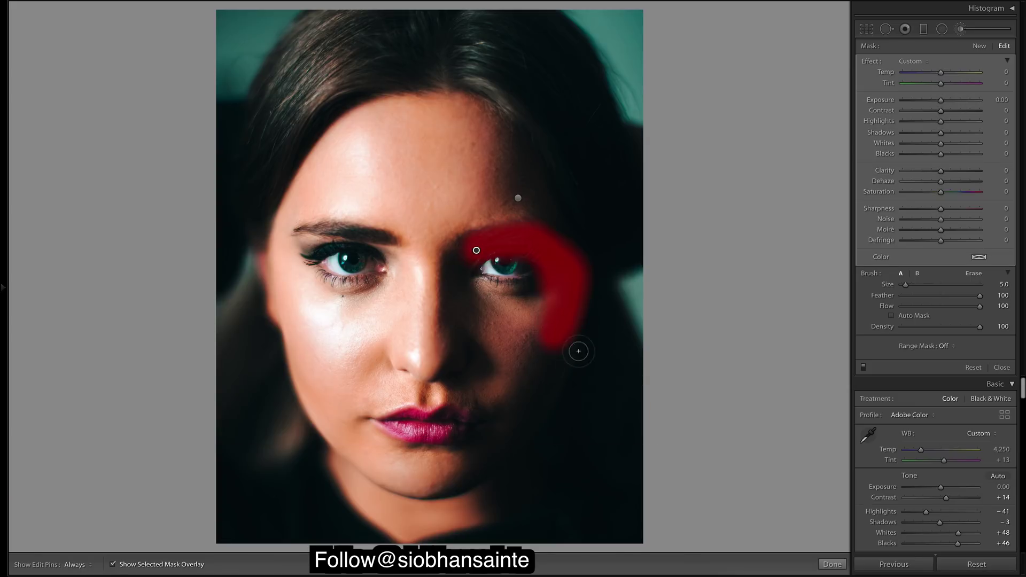
{"action": "key", "text": "o"}
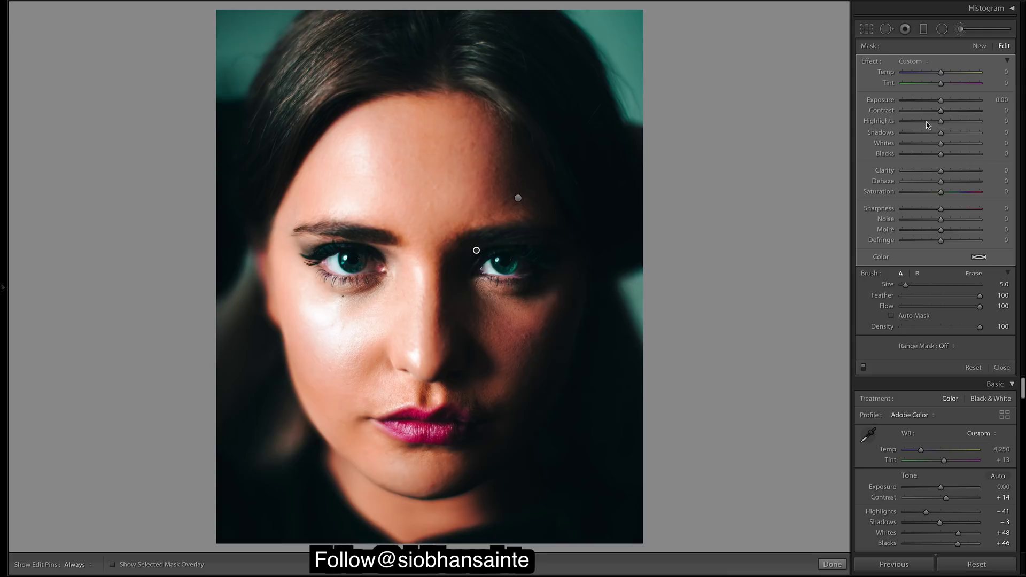
{"action": "left_click_drag", "start_coordinate": [941, 100], "coordinate": [943, 101]}
{"action": "left_click", "coordinate": [832, 564]}
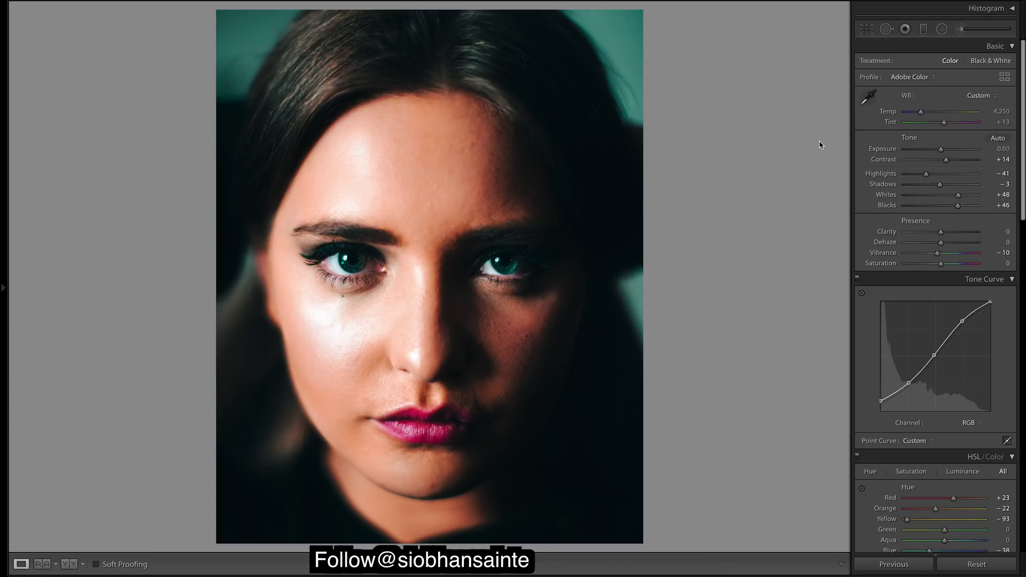
Brush another mask starting between the nose bridge and the shaded eye, and raise its Exposure slightly.
{"action": "left_click", "coordinate": [960, 28]}
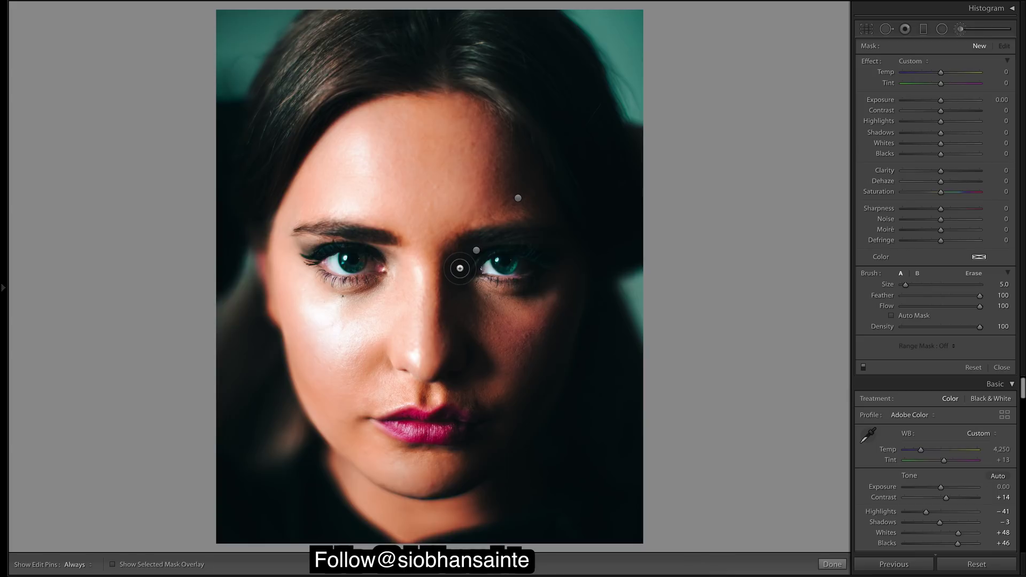
{"action": "key", "text": "h"}
{"action": "key", "text": "h"}
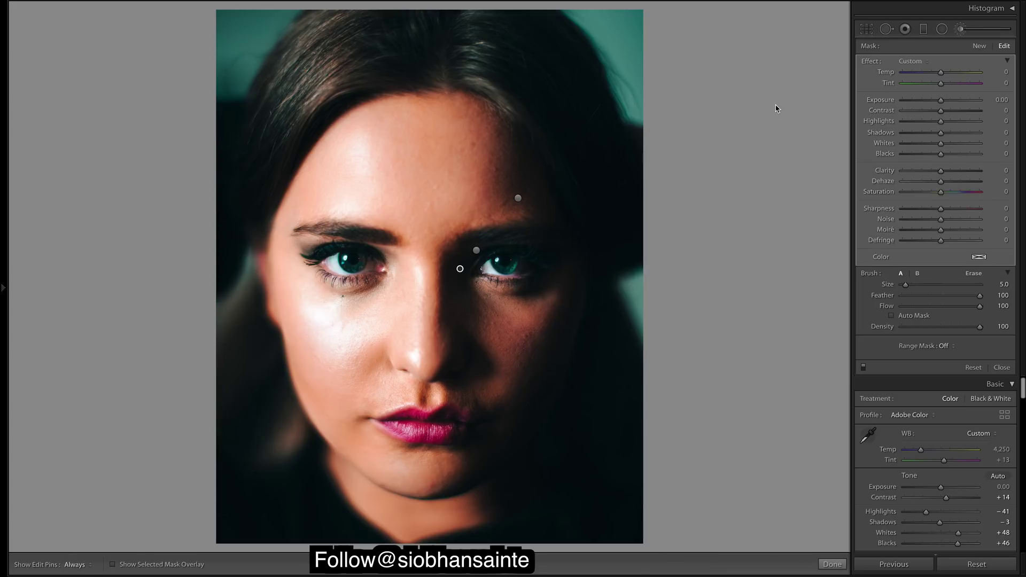
{"action": "left_click_drag", "start_coordinate": [941, 101], "coordinate": [942, 102]}
{"action": "left_click", "coordinate": [832, 564]}
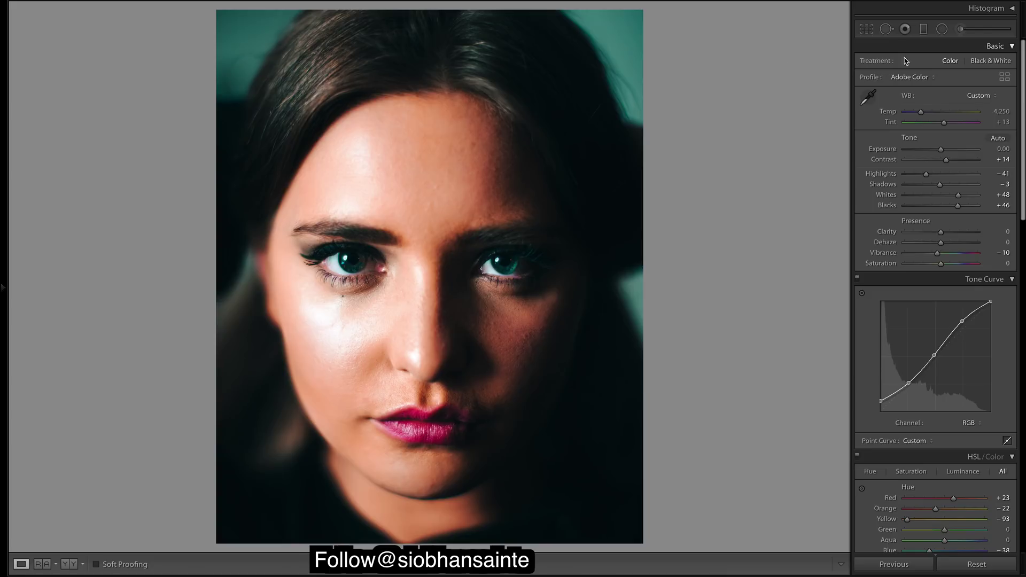
Brush a new mask of size 1.0 over the shaded eye's iris and raise its Exposure slightly.
{"action": "left_click", "coordinate": [961, 29]}
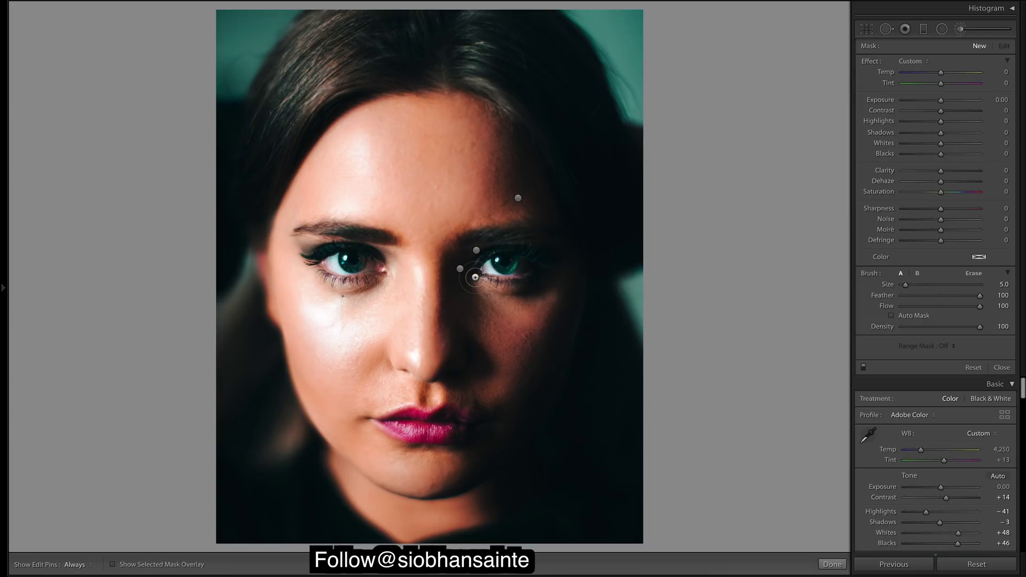
{"action": "scroll", "coordinate": [481, 276], "scroll_direction": "down", "scroll_amount": 3}
{"action": "scroll", "coordinate": [514, 268], "scroll_direction": "down", "scroll_amount": 1}
{"action": "key", "text": "h"}
{"action": "left_click", "coordinate": [496, 259]}
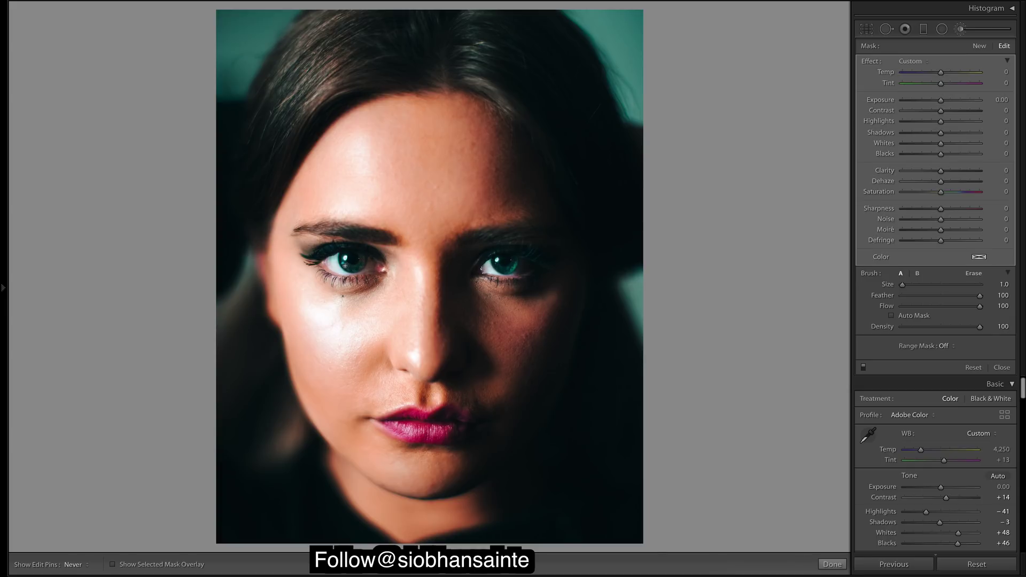
{"action": "key", "text": "h"}
{"action": "left_click_drag", "start_coordinate": [942, 105], "coordinate": [946, 105]}
{"action": "left_click", "coordinate": [832, 564]}
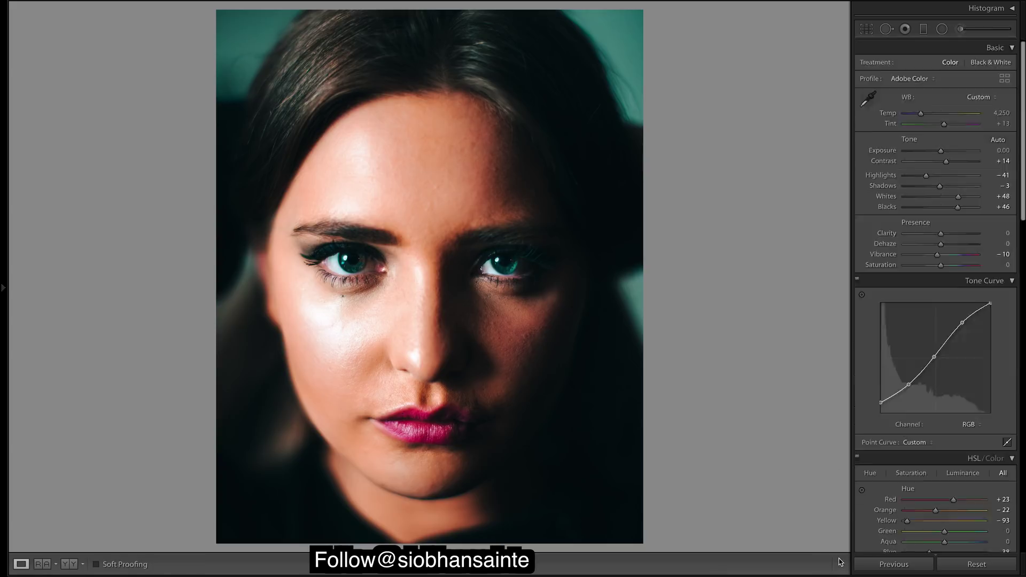
Draw a Radial Filter fitted closely around the shaded eye, with Clarity 5 and Sharpness 10.
{"action": "left_click", "coordinate": [942, 30]}
{"action": "mouse_move", "coordinate": [495, 250]}
{"action": "left_mouse_down"}
{"action": "mouse_move", "coordinate": [571, 295]}
{"action": "mouse_move", "coordinate": [509, 260]}
{"action": "left_mouse_up"}
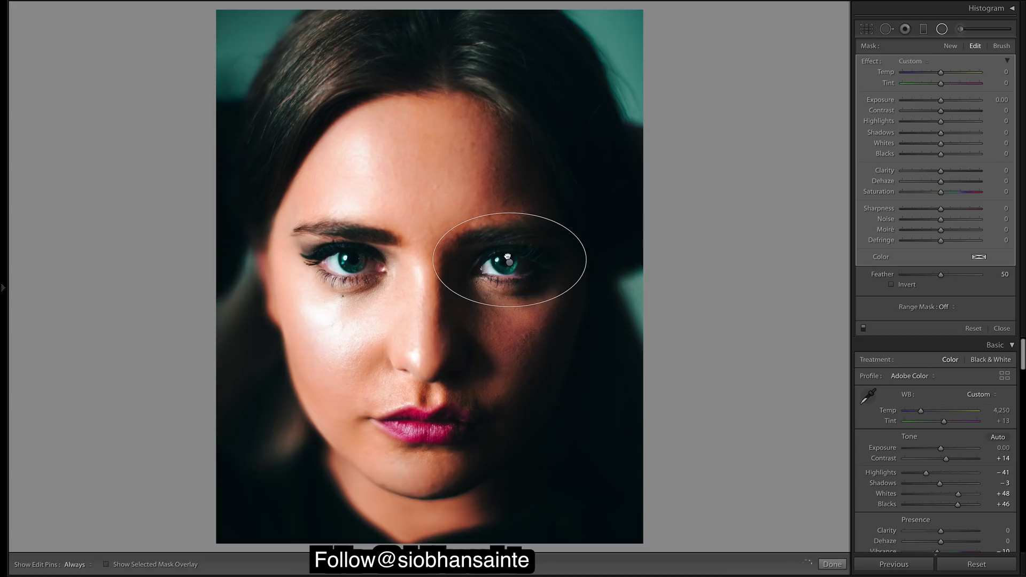
{"action": "left_click_drag", "start_coordinate": [588, 259], "coordinate": [583, 260]}
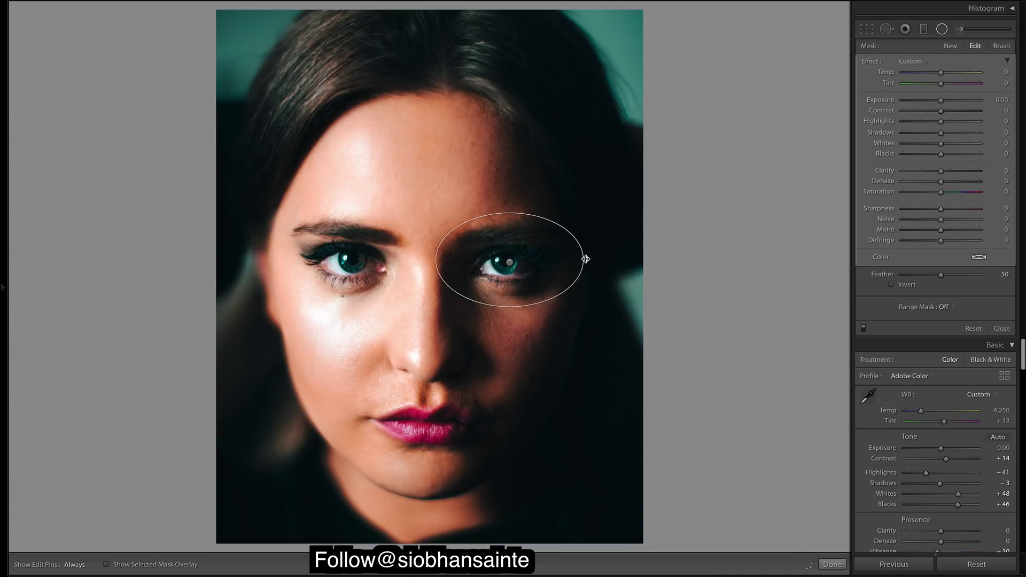
{"action": "left_click_drag", "start_coordinate": [507, 309], "coordinate": [509, 294]}
{"action": "left_click_drag", "start_coordinate": [437, 260], "coordinate": [450, 260]}
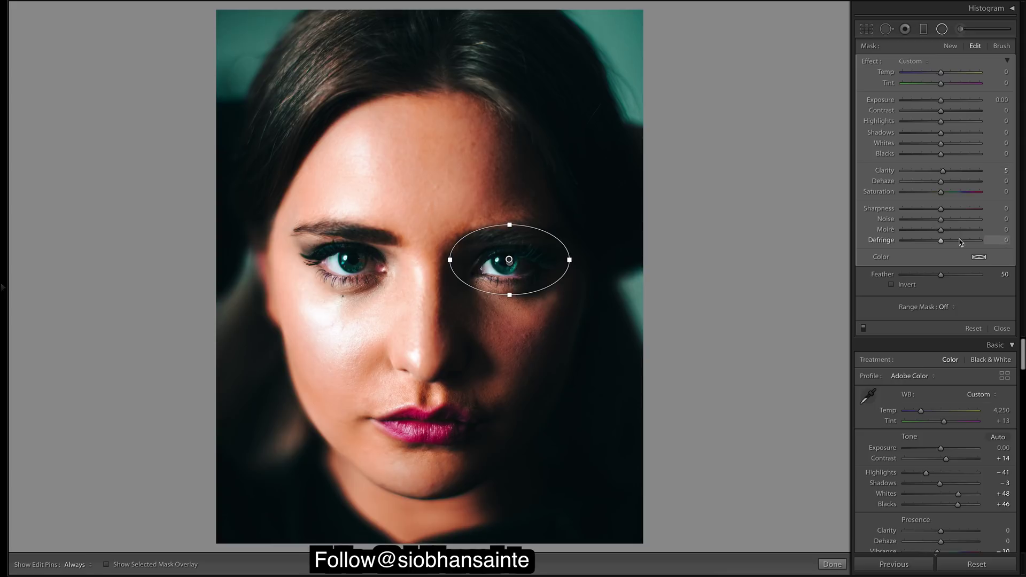
{"action": "left_click_drag", "start_coordinate": [941, 209], "coordinate": [946, 213]}
{"action": "left_click_drag", "start_coordinate": [948, 210], "coordinate": [944, 210]}
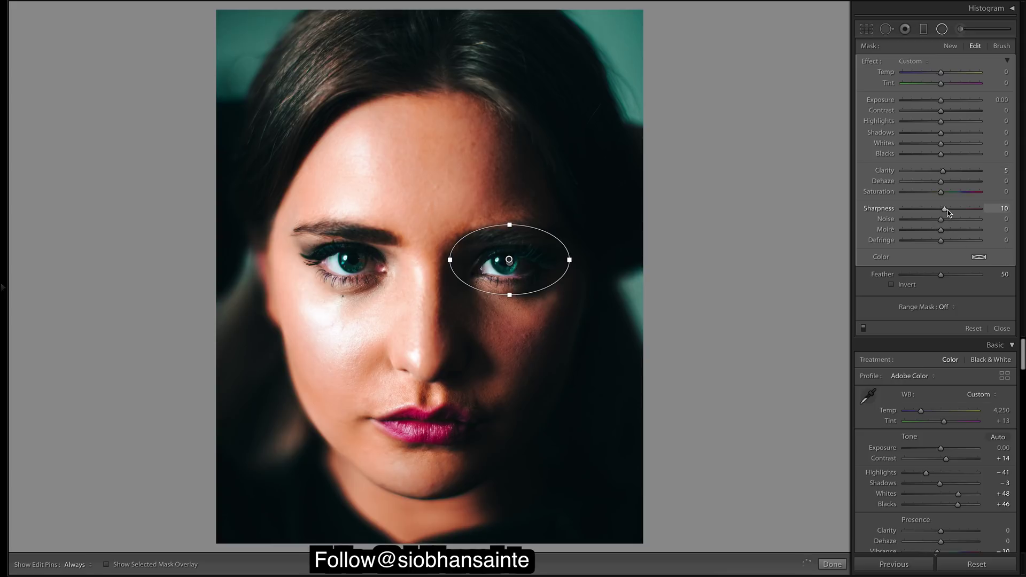
Duplicate the radial filter onto the brightly lit eye and invert both filters so they affect the eyes.
{"action": "right_click", "coordinate": [516, 261]}
{"action": "left_click", "coordinate": [529, 263]}
{"action": "left_click_drag", "start_coordinate": [509, 261], "coordinate": [340, 264]}
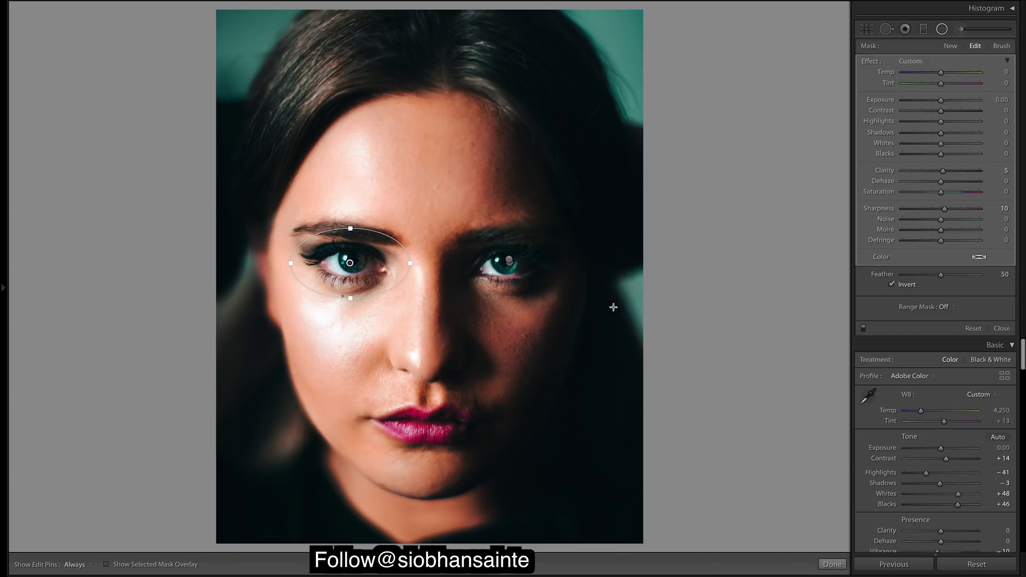
{"action": "left_click", "coordinate": [508, 260]}
{"action": "left_click", "coordinate": [891, 285]}
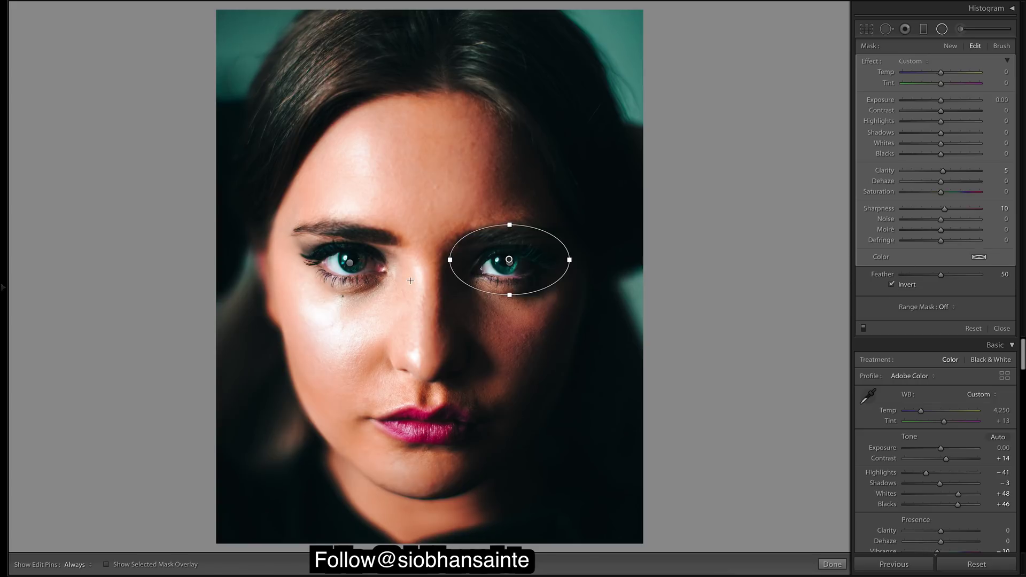
{"action": "left_click", "coordinate": [349, 263]}
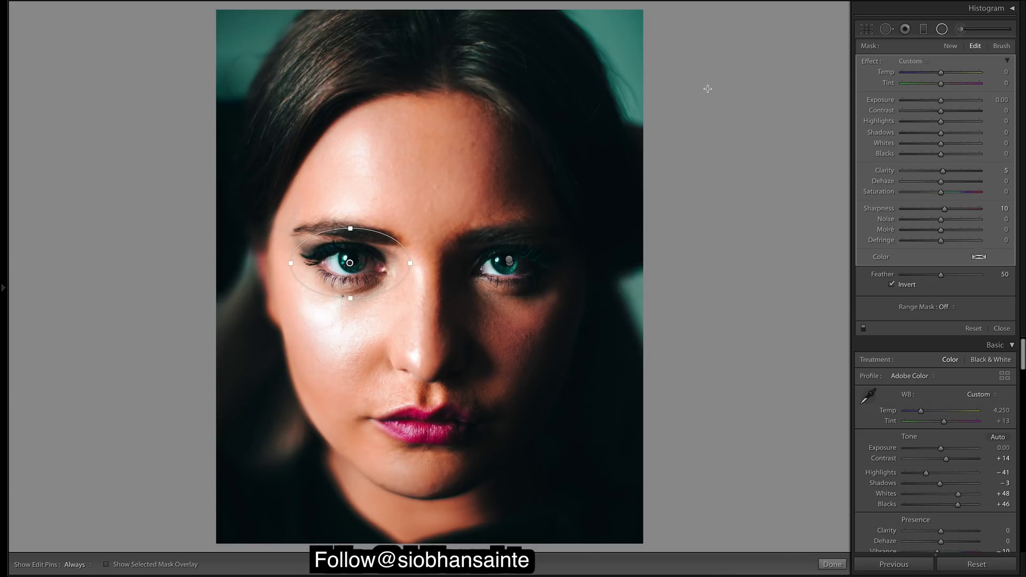
{"action": "left_click", "coordinate": [832, 564]}
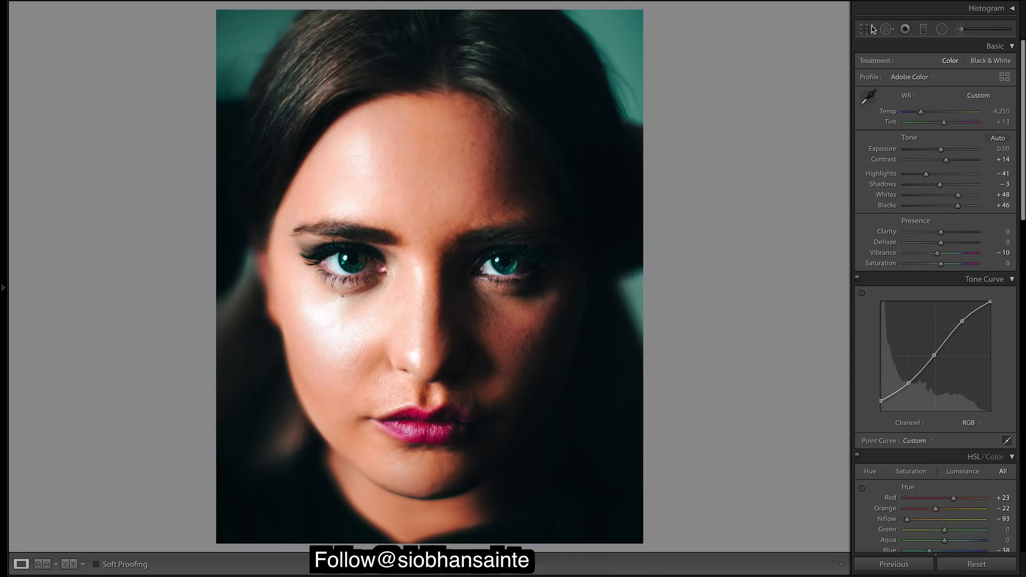
Clone away the blemishes across the forehead with Spot Removal at feather 100 and opacity 99.
{"action": "left_click", "coordinate": [472, 147]}
{"action": "left_click_drag", "start_coordinate": [529, 220], "coordinate": [501, 91]}
{"action": "left_click", "coordinate": [886, 29]}
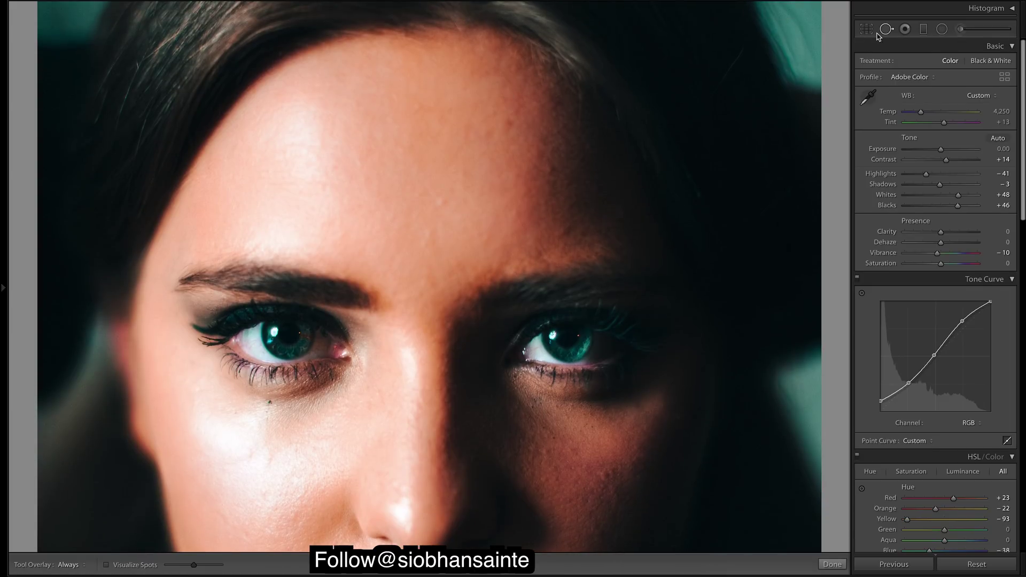
{"action": "left_click", "coordinate": [509, 122]}
{"action": "left_click", "coordinate": [547, 169]}
{"action": "left_click", "coordinate": [432, 233]}
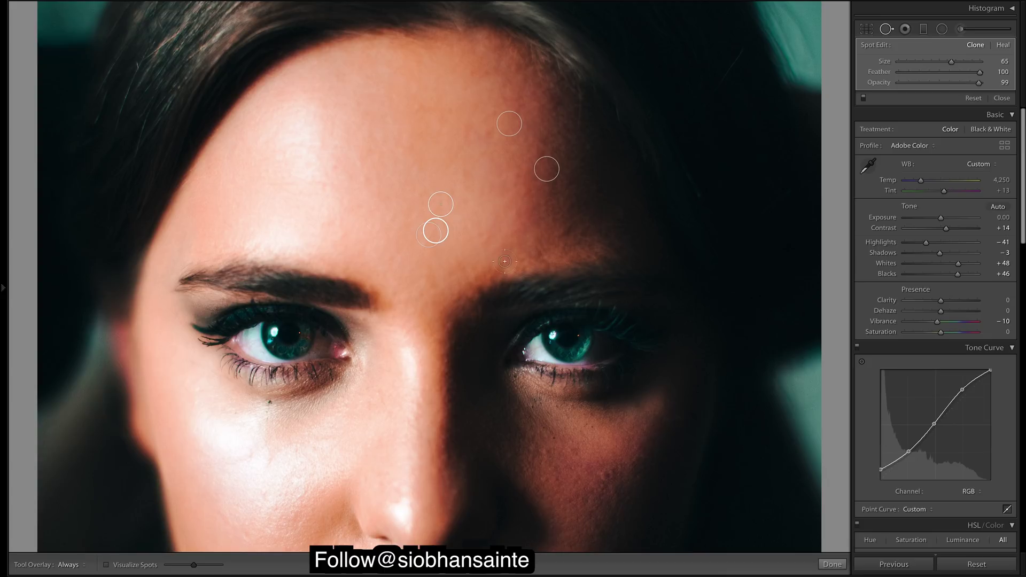
{"action": "left_click", "coordinate": [513, 181]}
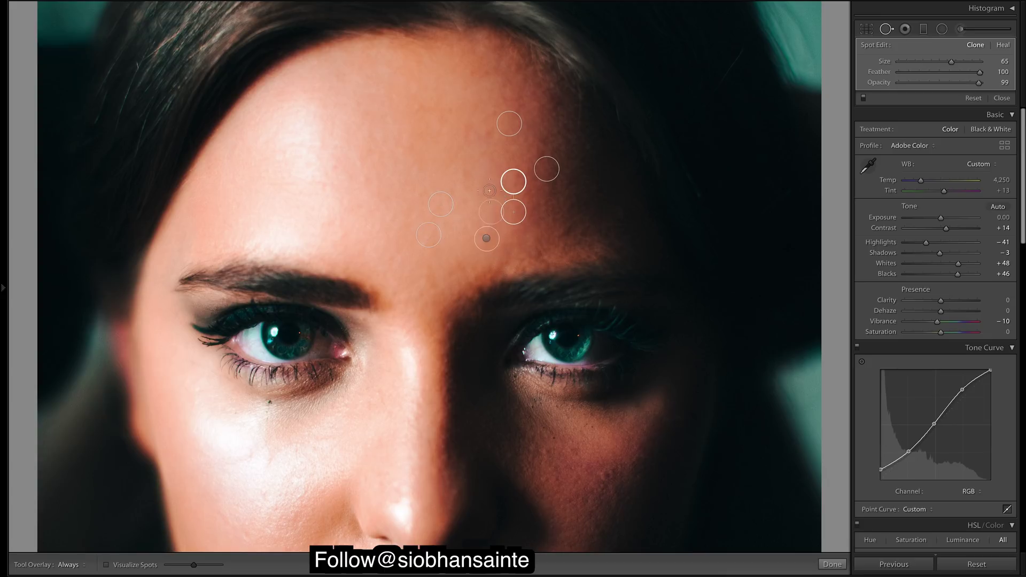
{"action": "left_click", "coordinate": [461, 178]}
{"action": "left_click", "coordinate": [583, 233]}
{"action": "left_click", "coordinate": [561, 232]}
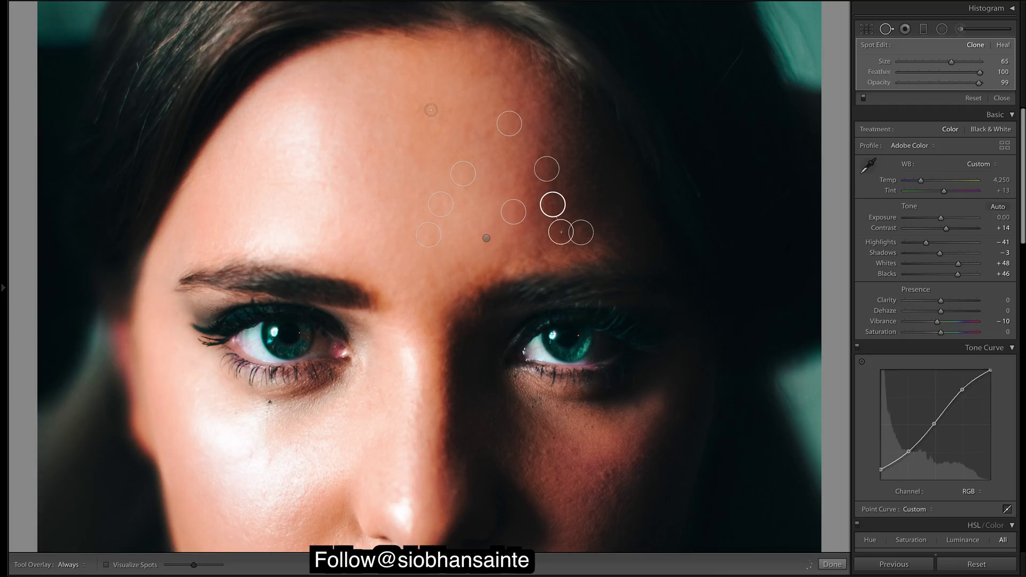
{"action": "left_click", "coordinate": [423, 107]}
Clone out spots on the nose bridge, the shaded cheek and the chin, lowering the clone opacity to 73.
{"action": "left_click", "coordinate": [454, 297]}
{"action": "left_click", "coordinate": [605, 475]}
{"action": "left_click", "coordinate": [570, 468]}
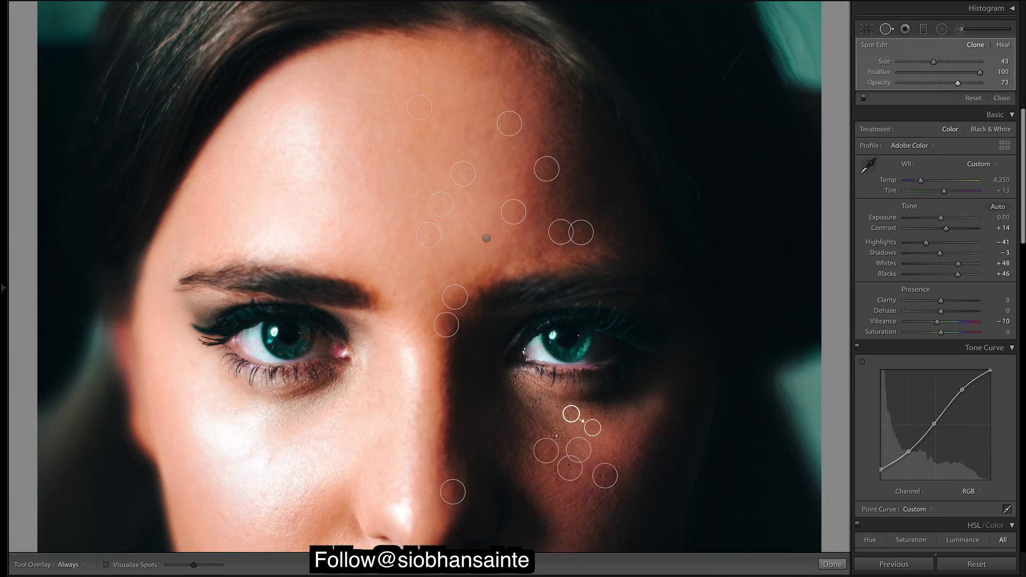
{"action": "key", "text": "q"}
{"action": "left_click", "coordinate": [706, 460]}
{"action": "key", "text": "q"}
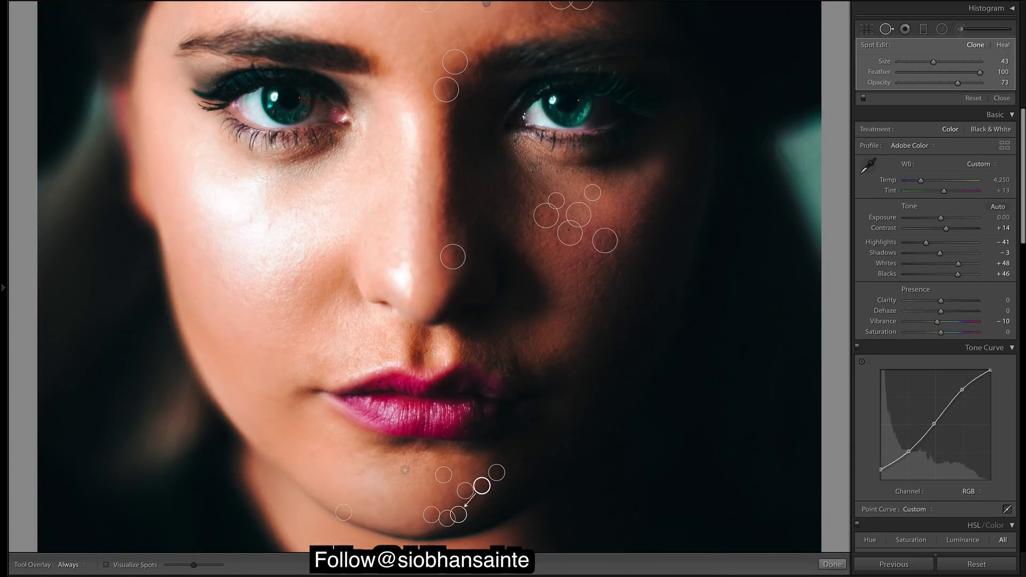
Clone out the remaining marks along the nose, upper lip and shaded cheek, and finish the spot removal.
{"action": "left_click", "coordinate": [438, 151]}
{"action": "left_click", "coordinate": [380, 383]}
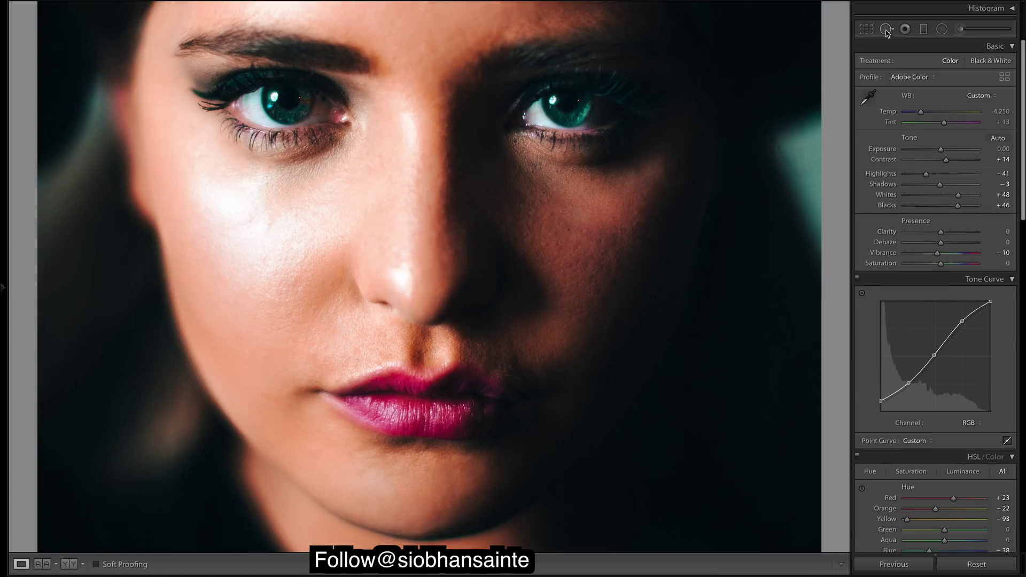
{"action": "key", "text": "q"}
{"action": "left_click", "coordinate": [544, 212]}
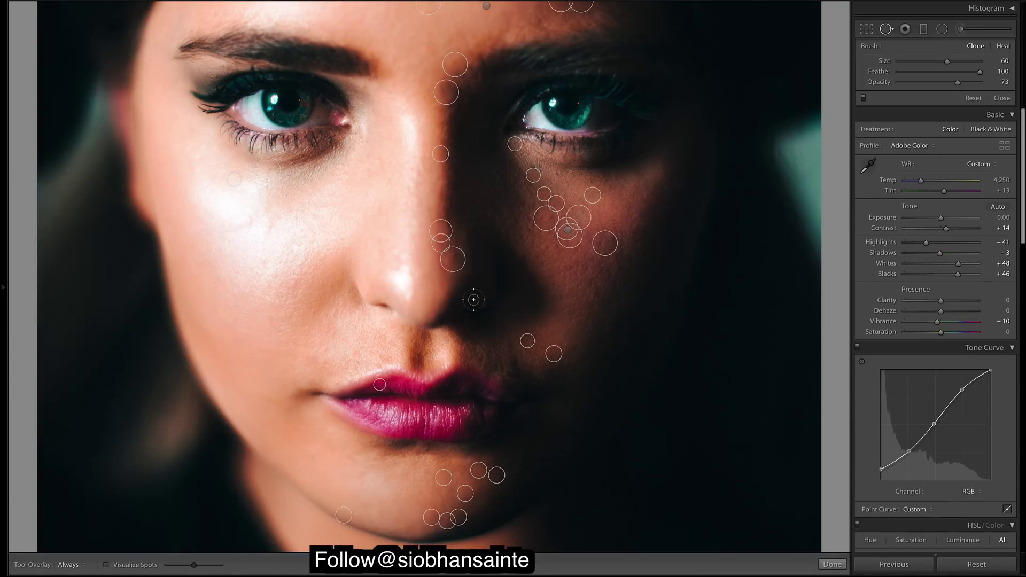
{"action": "left_click", "coordinate": [450, 242]}
{"action": "right_click", "coordinate": [450, 228]}
{"action": "key", "text": "Escape"}
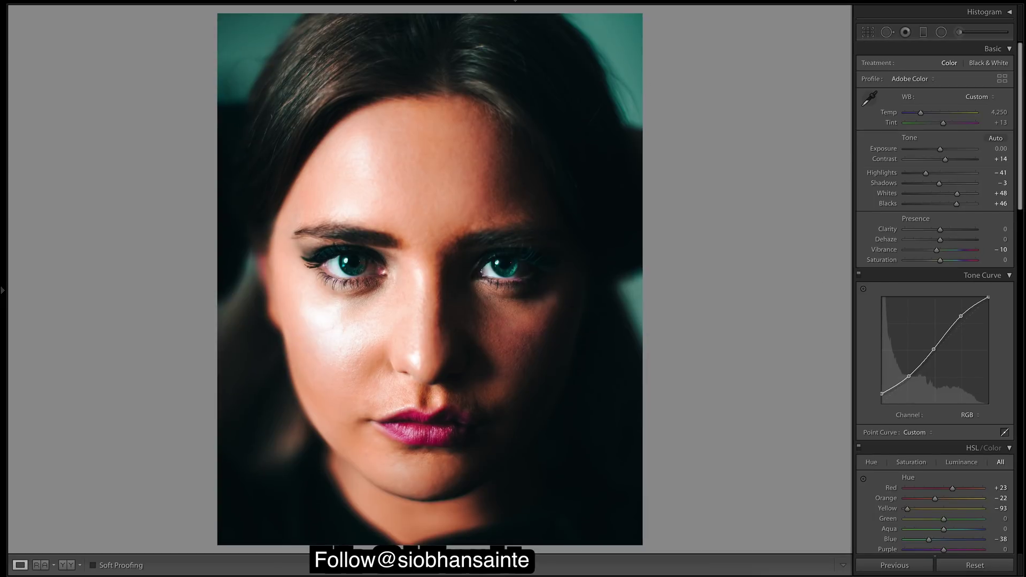
Brush a new mask over the teal background around the hair and lower its Saturation strongly.
{"action": "left_click", "coordinate": [961, 32]}
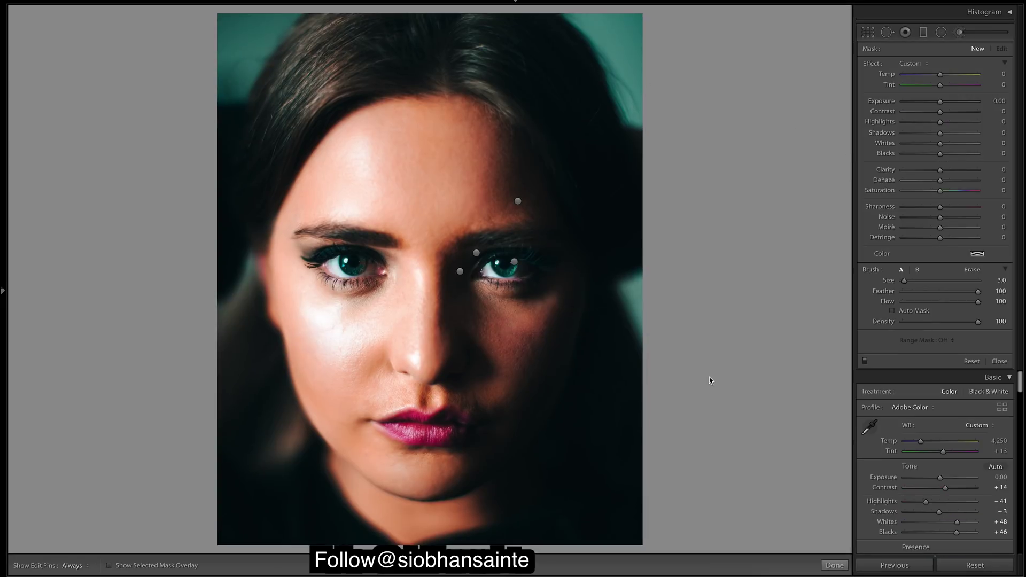
{"action": "scroll", "coordinate": [637, 320], "scroll_direction": "up", "scroll_amount": 3}
{"action": "left_click_drag", "start_coordinate": [621, 109], "coordinate": [621, 109]}
{"action": "key", "text": "h"}
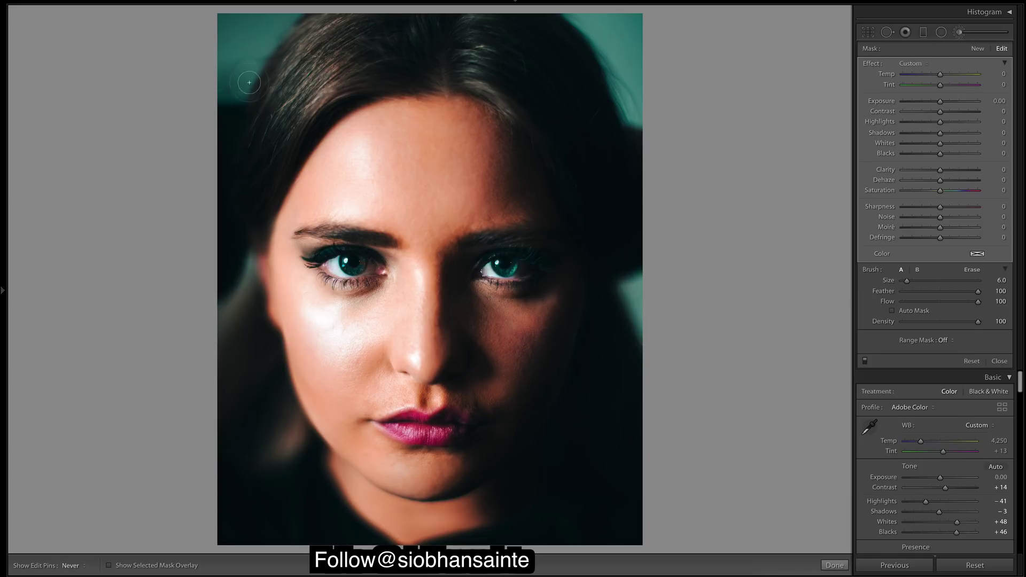
{"action": "key", "text": "h"}
{"action": "left_click_drag", "start_coordinate": [940, 190], "coordinate": [909, 192]}
{"action": "key", "text": "bracketleft"}
{"action": "key", "text": "bracketleft"}
{"action": "key", "text": "bracketleft"}
{"action": "key", "text": "k"}
Remove the brush adjustment pinned on the shaded eye's iris and leave the brush tool.
{"action": "left_click", "coordinate": [969, 31]}
{"action": "left_click", "coordinate": [971, 269]}
{"action": "scroll", "coordinate": [518, 283], "scroll_direction": "down", "scroll_amount": 5}
{"action": "scroll", "coordinate": [515, 275], "scroll_direction": "up", "scroll_amount": 2}
{"action": "left_click_drag", "start_coordinate": [514, 262], "coordinate": [513, 272]}
{"action": "key", "text": "h"}
{"action": "key", "text": "Return"}
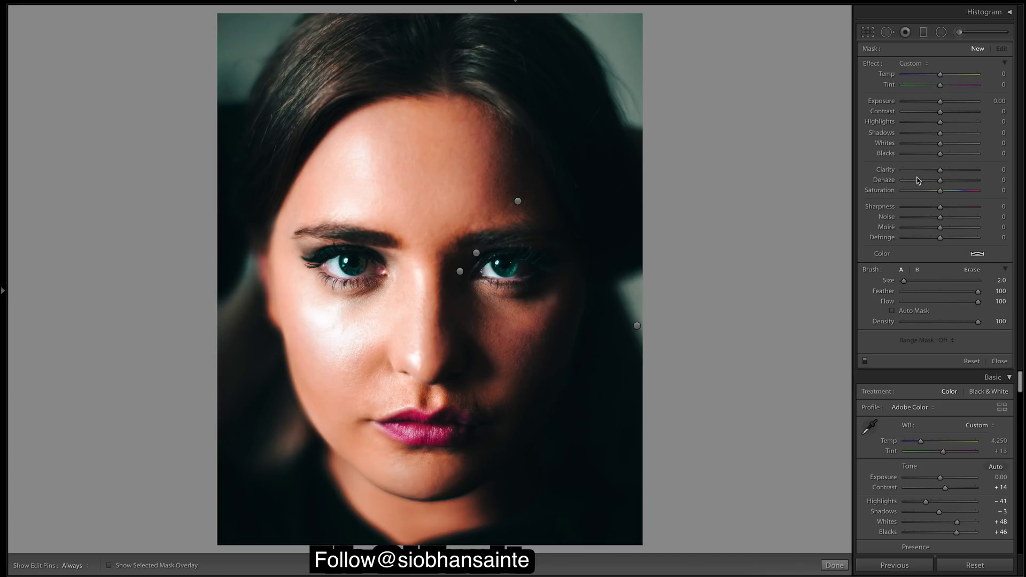
{"action": "key", "text": "k"}
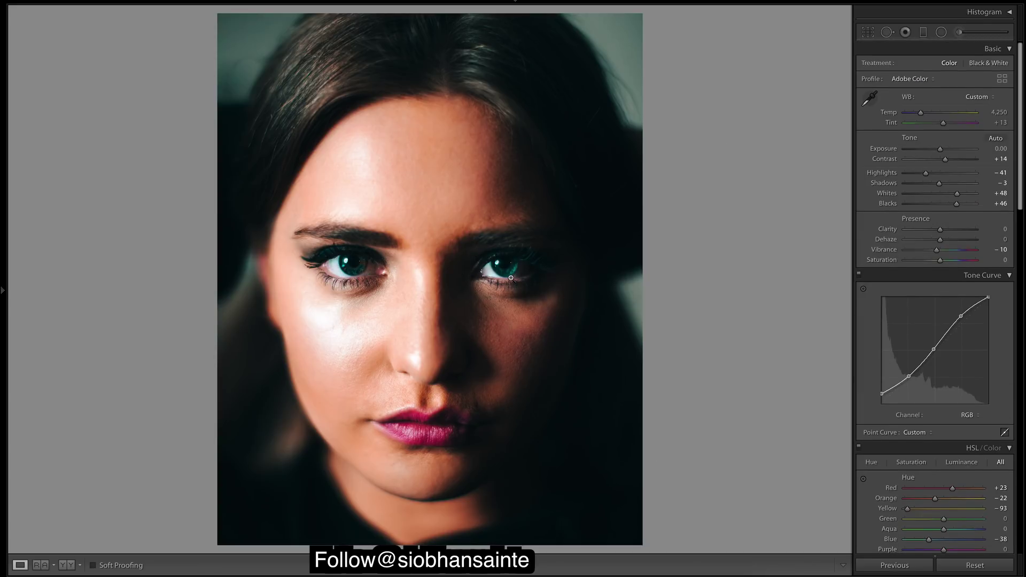
{"action": "key", "text": "bracketright"}
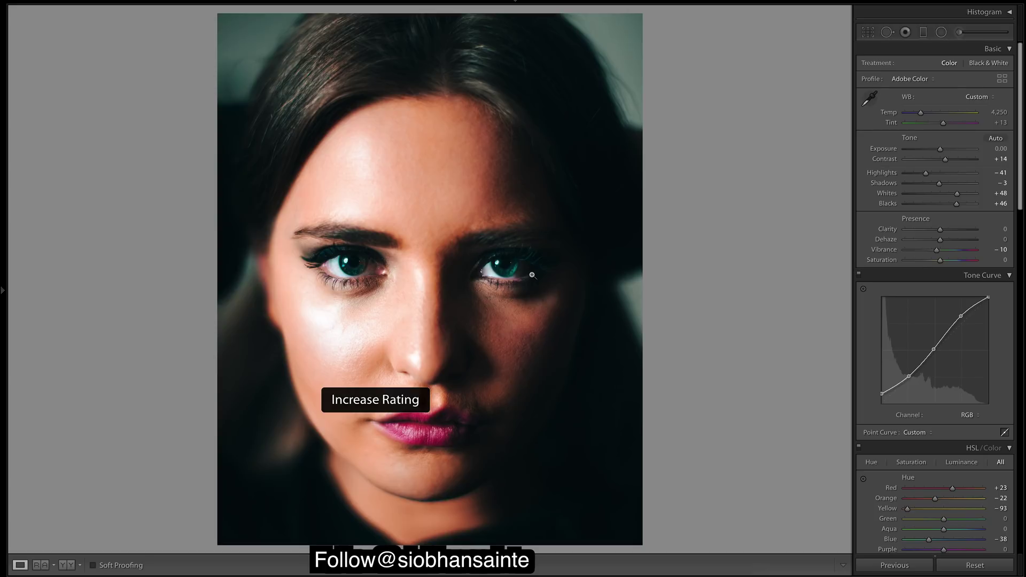
Brush a new size 1.0 mask over the upper outer iris of the lit eye and raise its Exposure slightly.
{"action": "left_click", "coordinate": [960, 33]}
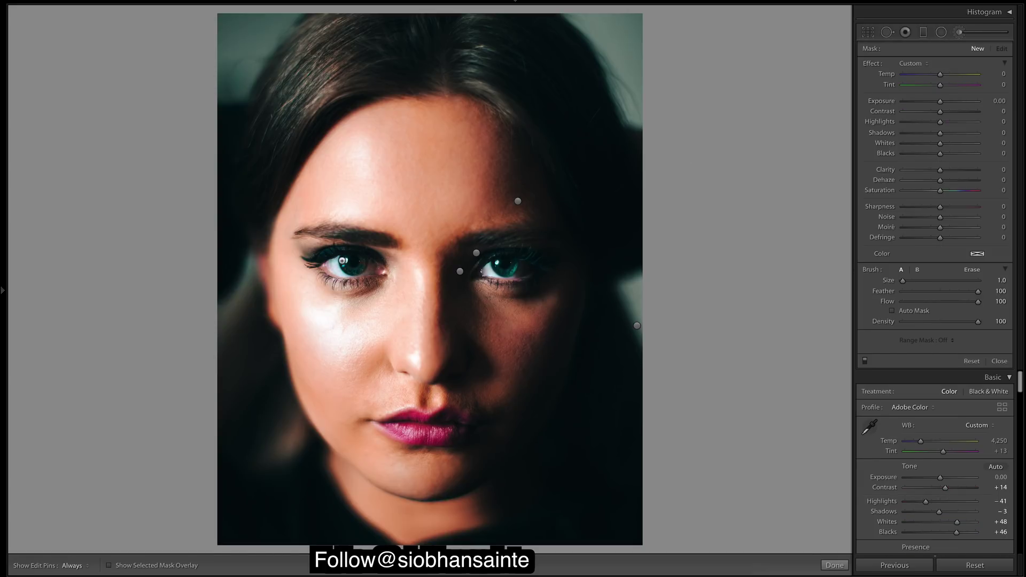
{"action": "key", "text": "h"}
{"action": "key", "text": "h"}
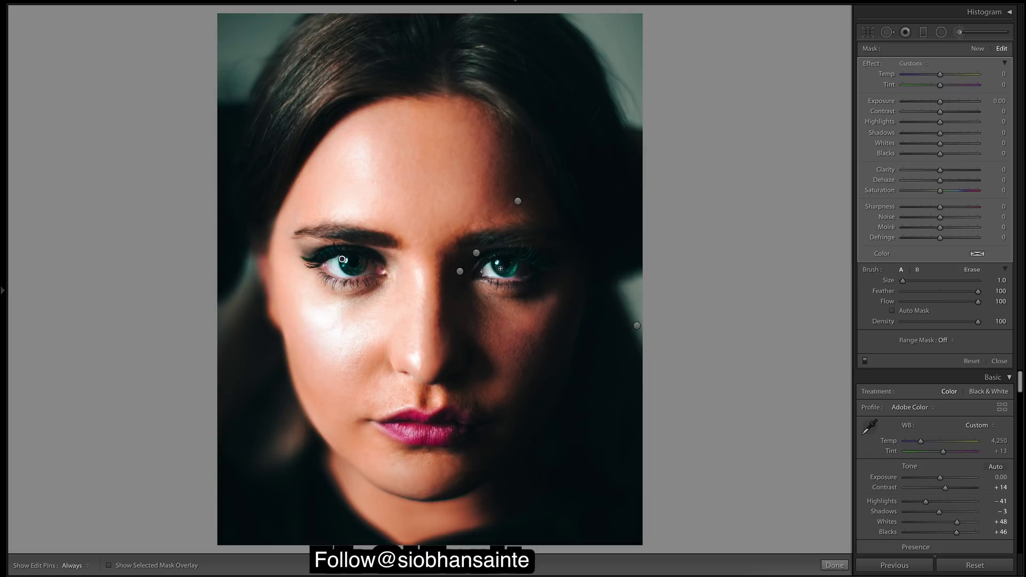
{"action": "key", "text": "h"}
{"action": "key", "text": "h"}
{"action": "left_click_drag", "start_coordinate": [941, 103], "coordinate": [946, 105]}
{"action": "left_click_drag", "start_coordinate": [946, 106], "coordinate": [944, 105]}
{"action": "left_click", "coordinate": [834, 565]}
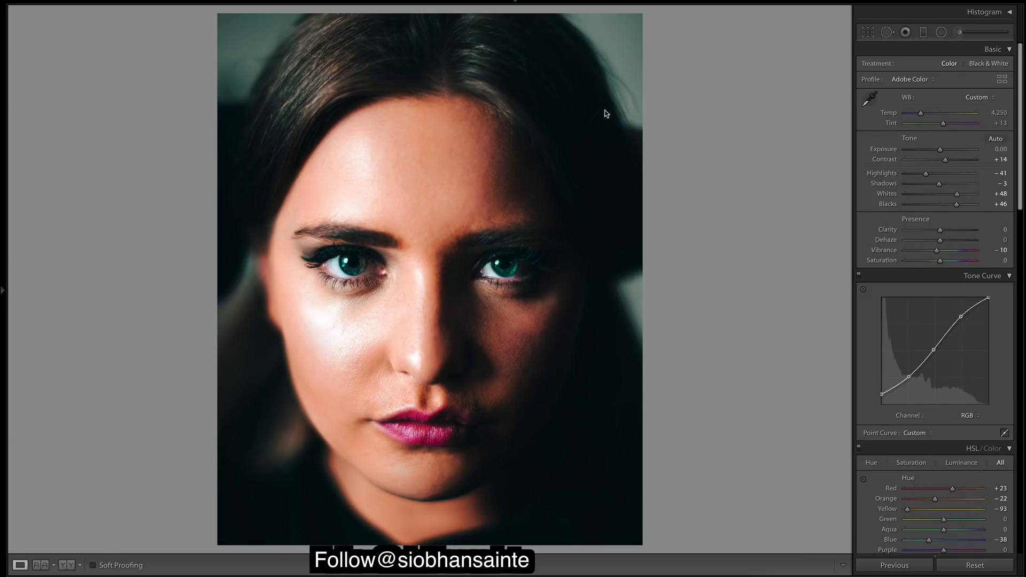
Brush another small mask on the lower inner iris of the lit eye and raise its Exposure slightly.
{"action": "left_click", "coordinate": [954, 34]}
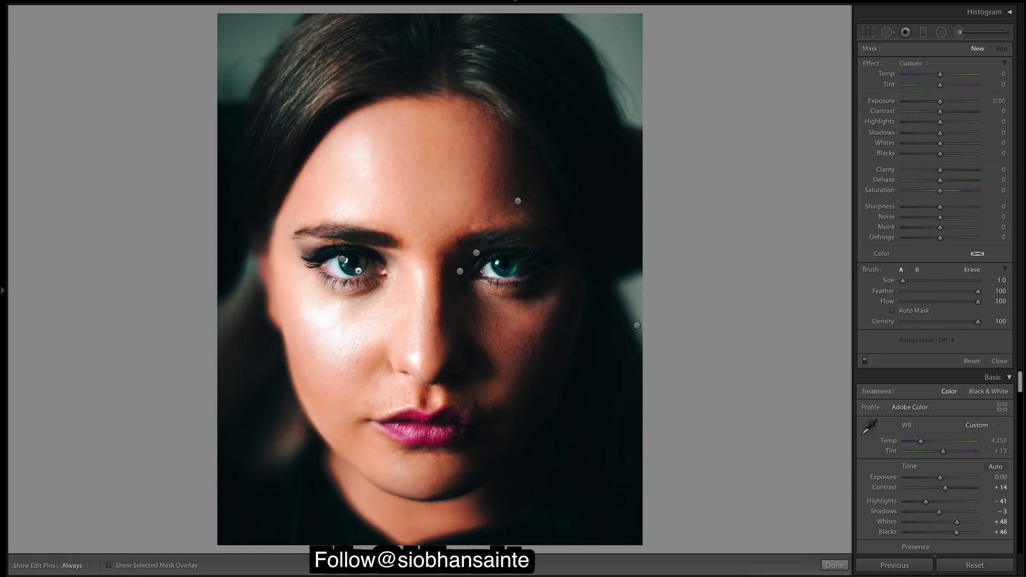
{"action": "left_click", "coordinate": [358, 271]}
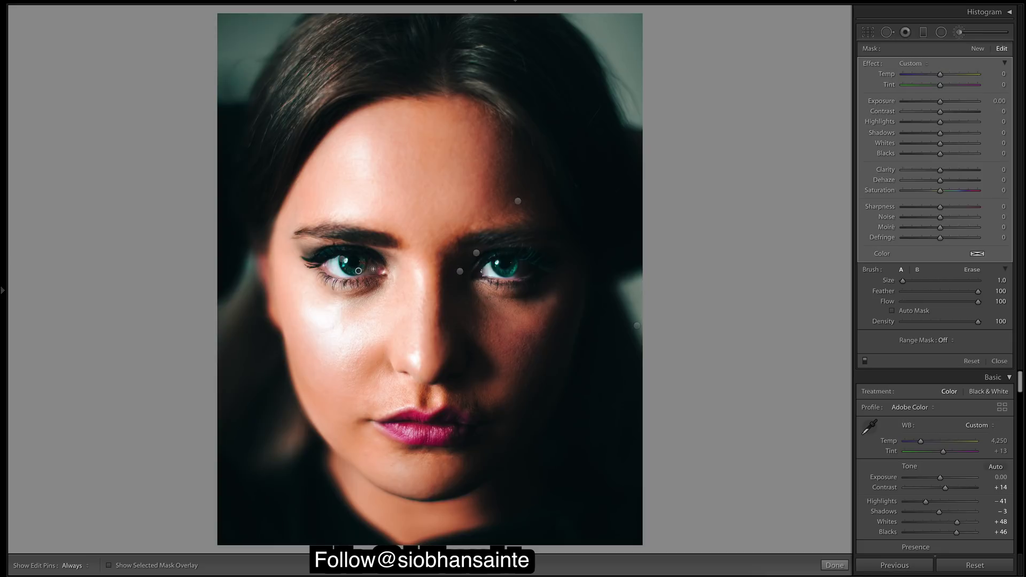
{"action": "left_click_drag", "start_coordinate": [940, 102], "coordinate": [942, 105]}
{"action": "left_click", "coordinate": [834, 565]}
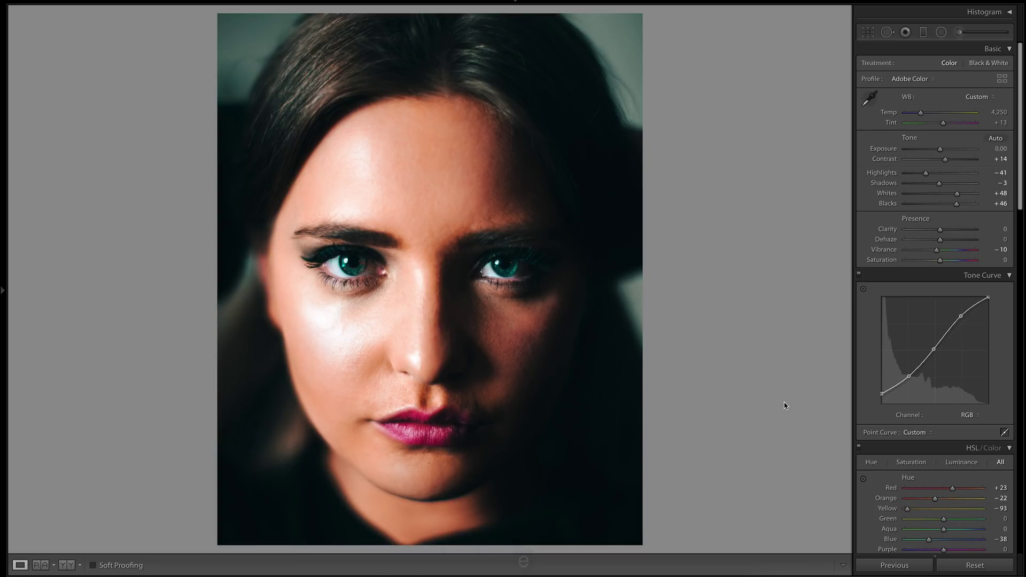
Compare the finished grade with the original photo using the before/after view.
{"action": "key", "text": "backslash"}
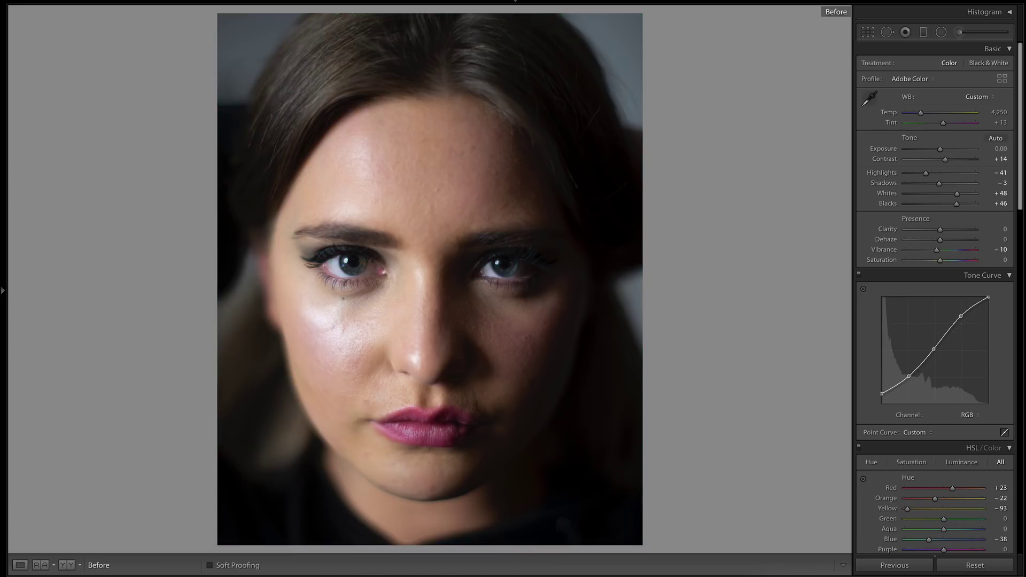
{"action": "key", "text": "backslash"}
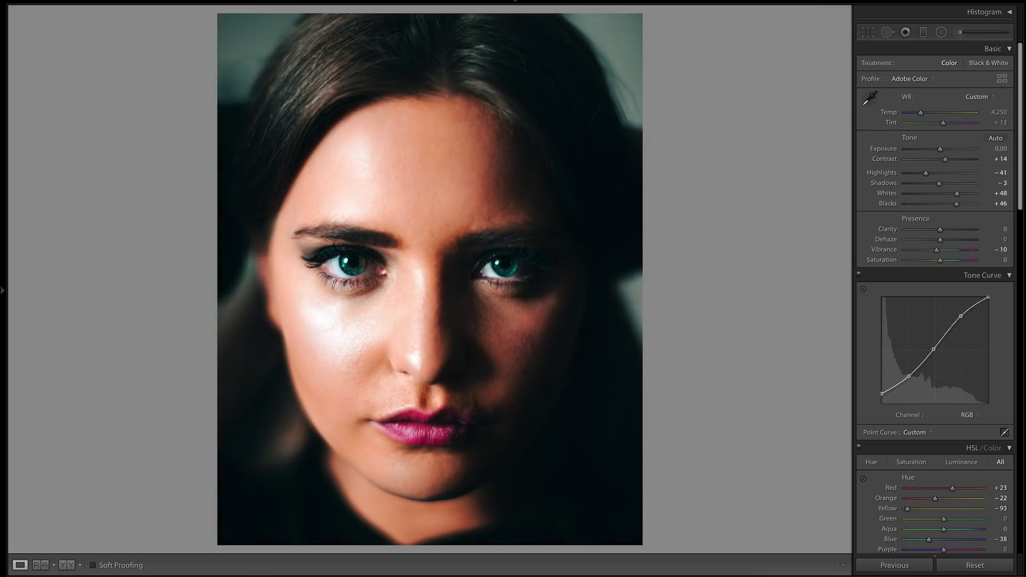